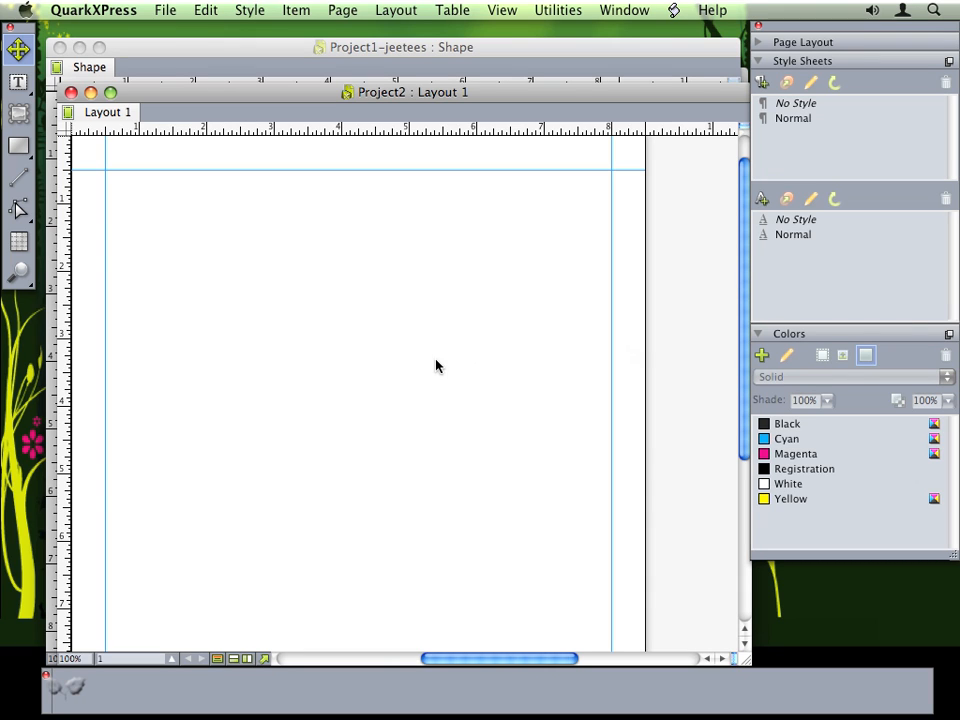
- Open ShapeMaker on the Rectangles tab and keep Text Box as the item to create
{"action": "left_click", "coordinate": [554, 9]}
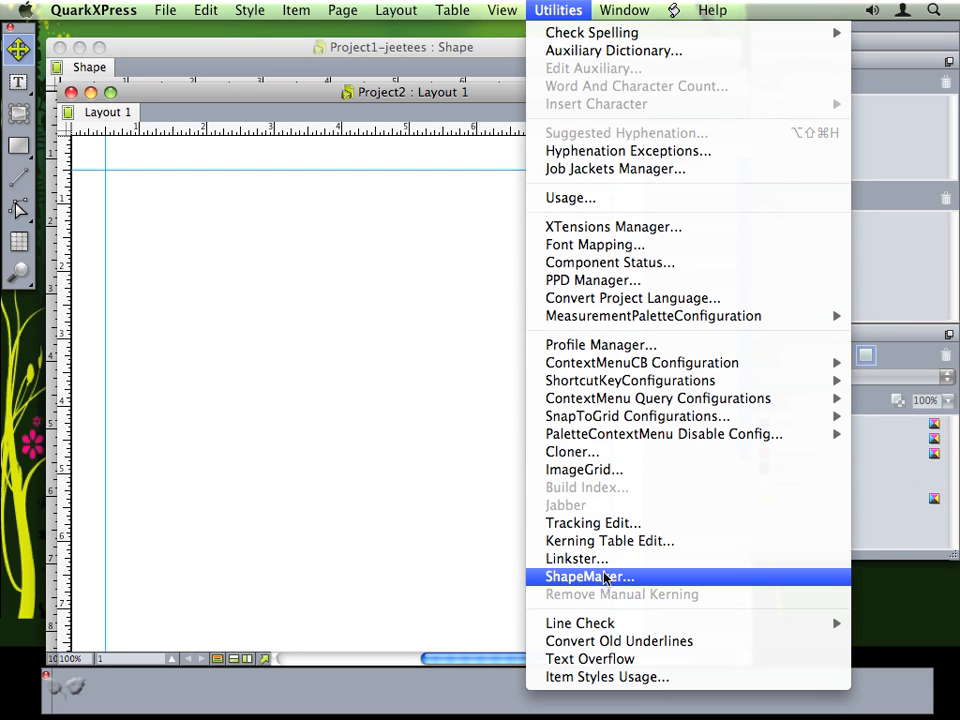
{"action": "left_click", "coordinate": [590, 577]}
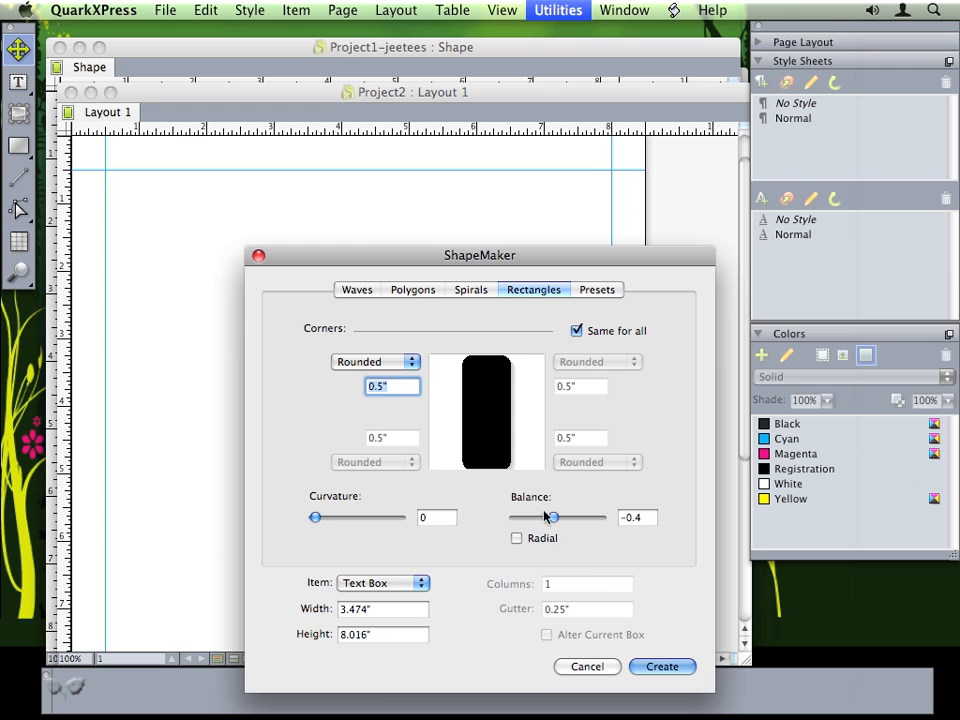
{"action": "left_click_drag", "start_coordinate": [342, 258], "coordinate": [464, 221]}
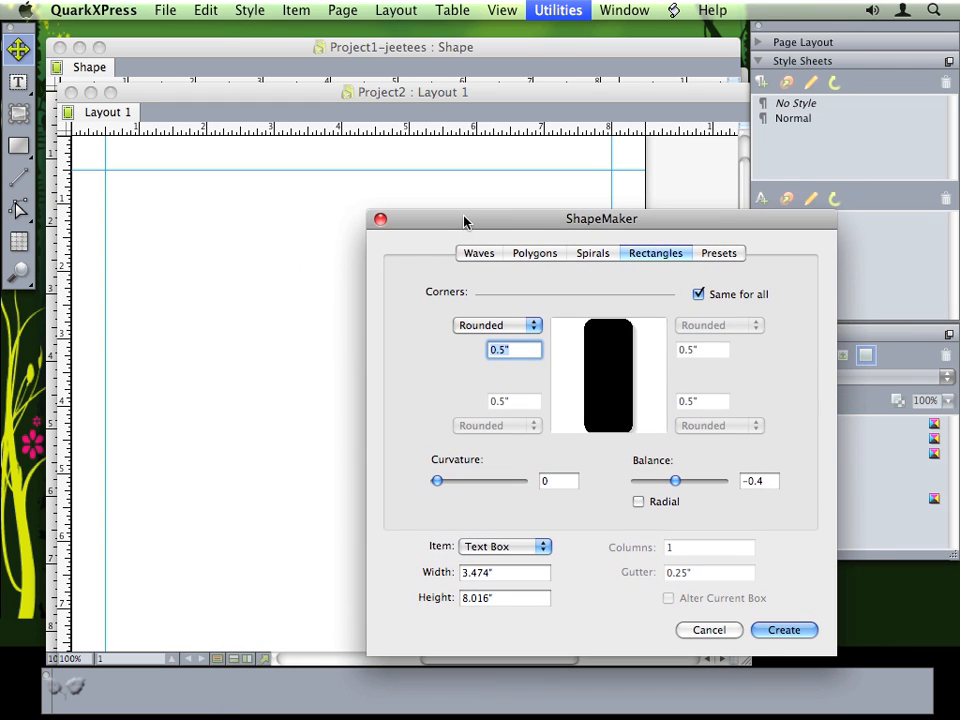
{"action": "left_click", "coordinate": [487, 548]}
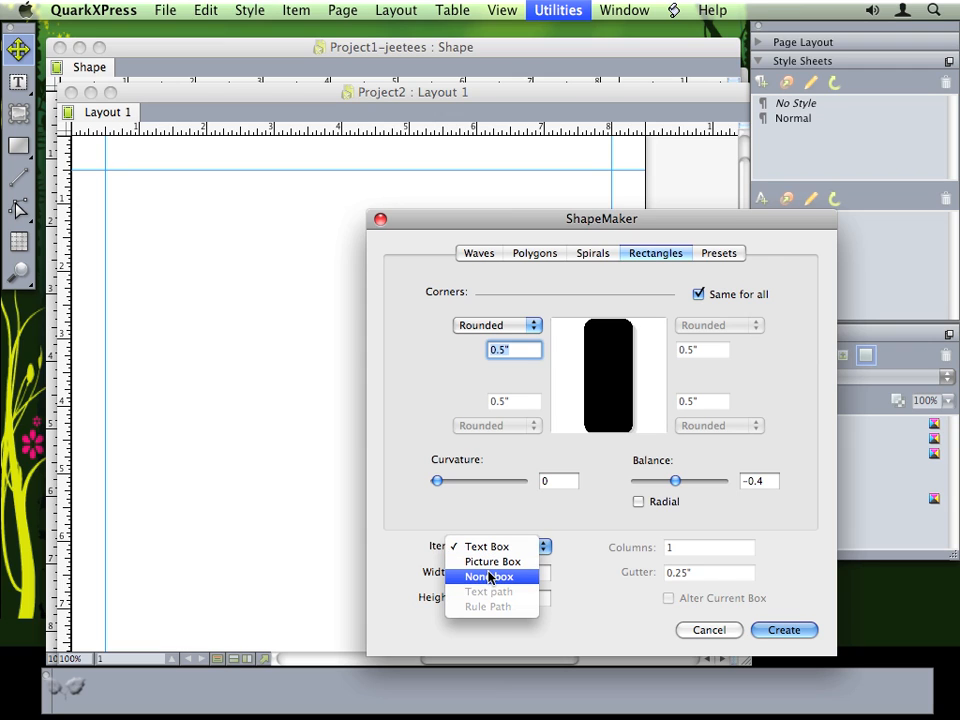
{"action": "left_click", "coordinate": [427, 569]}
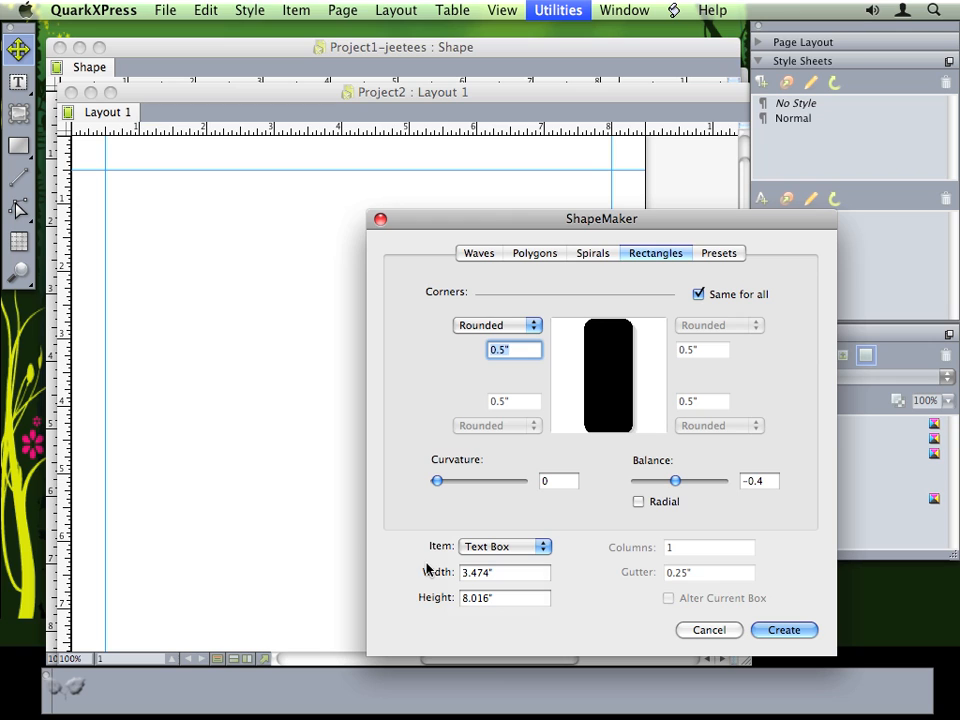
- Create a wave-edged text box with height 3 and width 4, tuning wave frequency, phase and amplitude
{"action": "left_click", "coordinate": [474, 255]}
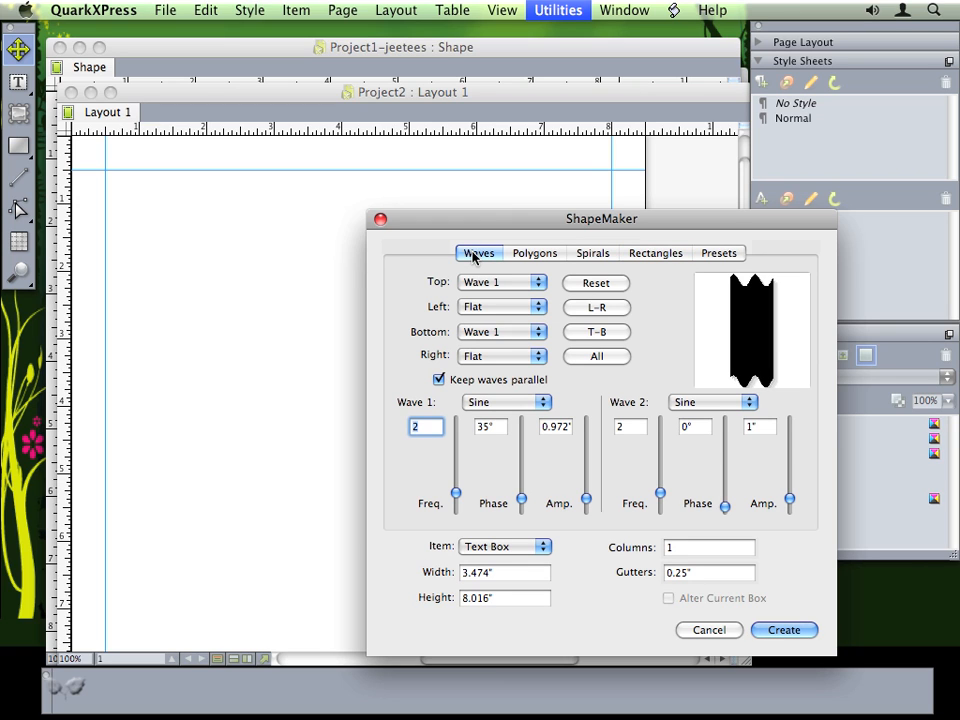
{"action": "left_click_drag", "start_coordinate": [498, 598], "coordinate": [429, 597]}
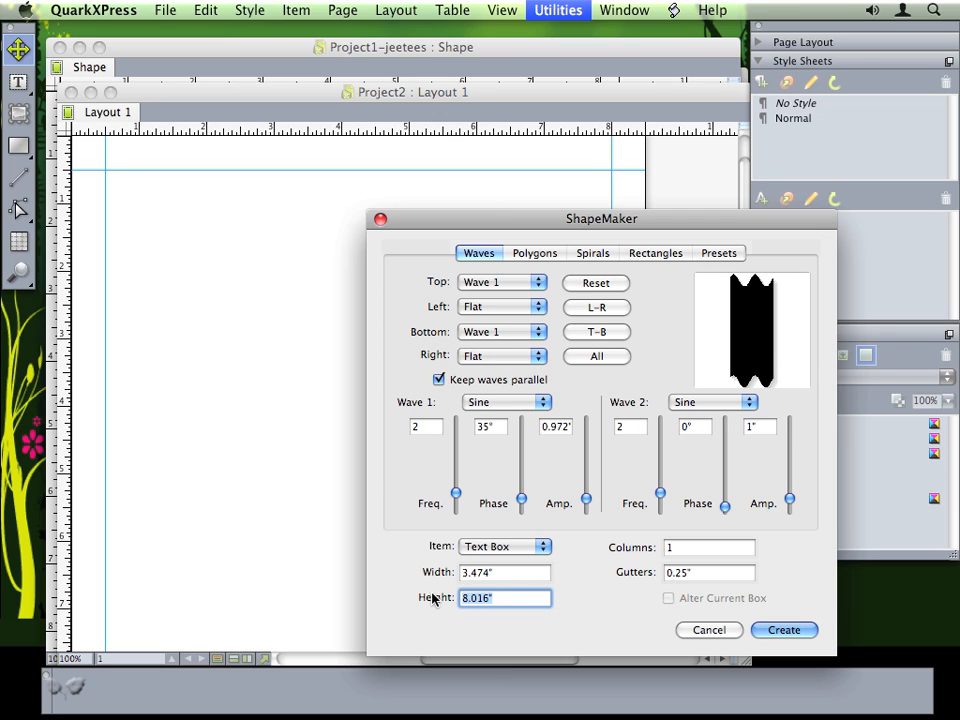
{"action": "type", "text": "3"}
{"action": "key", "text": "shift+Tab"}
{"action": "type", "text": "4"}
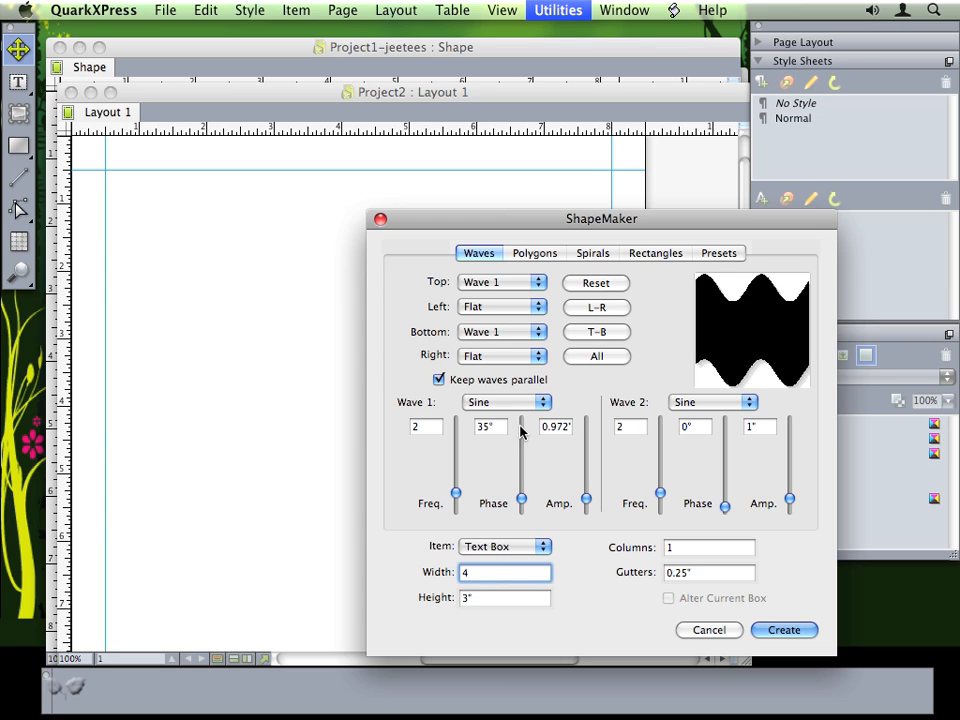
{"action": "mouse_move", "coordinate": [455, 497]}
{"action": "left_mouse_down"}
{"action": "mouse_move", "coordinate": [456, 484]}
{"action": "mouse_move", "coordinate": [455, 493]}
{"action": "left_mouse_up"}
{"action": "mouse_move", "coordinate": [521, 499]}
{"action": "left_mouse_down"}
{"action": "mouse_move", "coordinate": [519, 476]}
{"action": "mouse_move", "coordinate": [521, 497]}
{"action": "left_mouse_up"}
{"action": "mouse_move", "coordinate": [586, 498]}
{"action": "left_mouse_down"}
{"action": "mouse_move", "coordinate": [583, 488]}
{"action": "mouse_move", "coordinate": [583, 497]}
{"action": "left_mouse_up"}
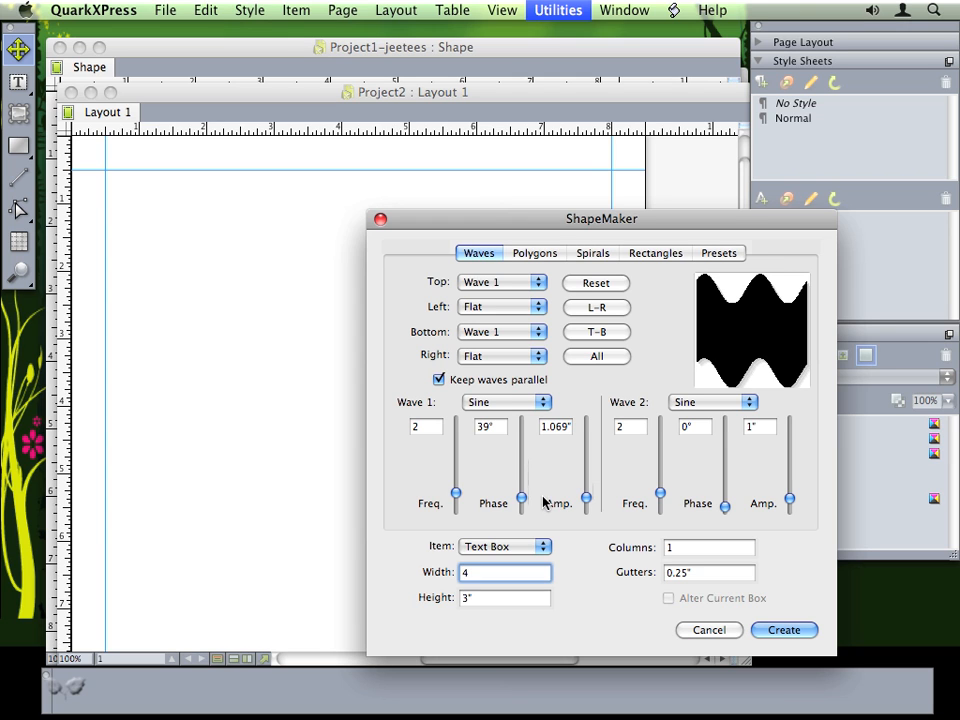
{"action": "left_click", "coordinate": [778, 629]}
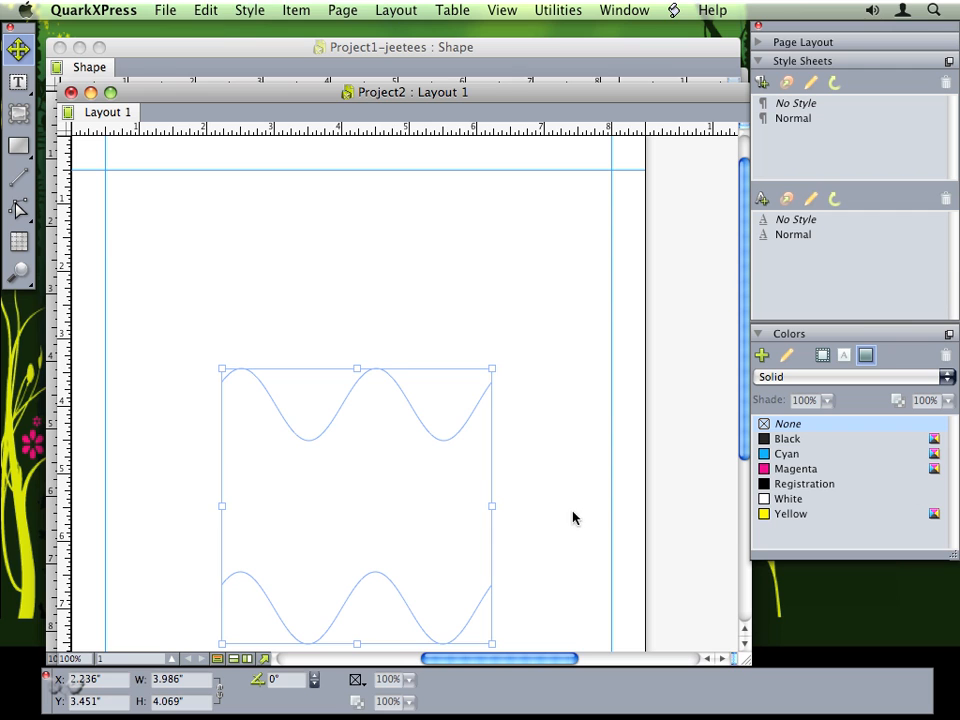
- Fill the wave box with Cyan, move it to the top-left margin and shrink it to about 2.26 × 2.51 inches
{"action": "left_click", "coordinate": [356, 681]}
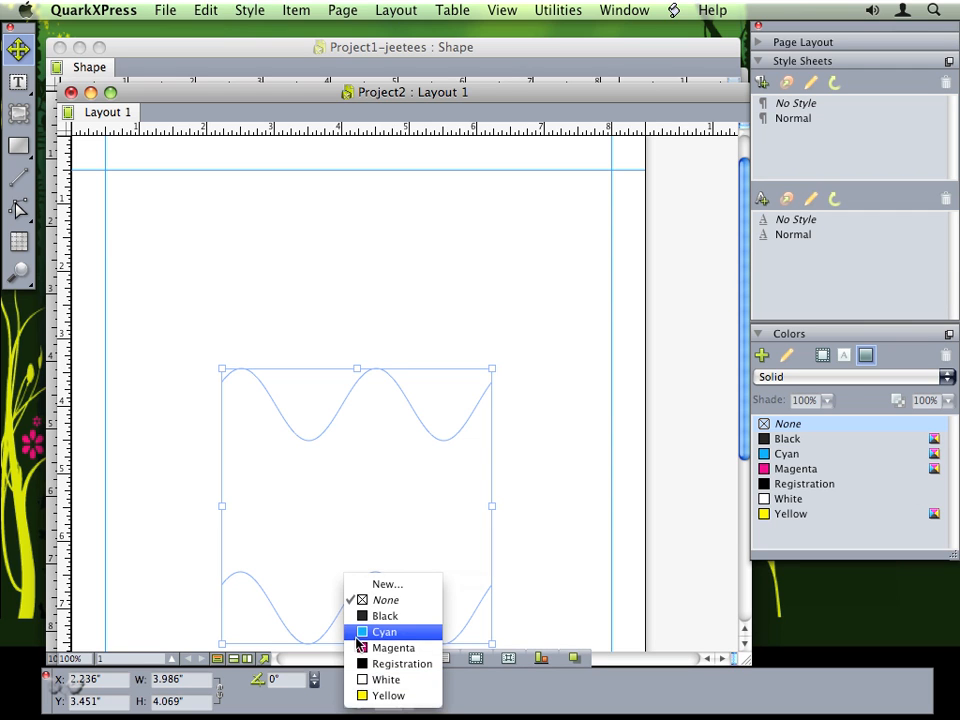
{"action": "left_click", "coordinate": [366, 632]}
{"action": "left_click_drag", "start_coordinate": [324, 495], "coordinate": [247, 299]}
{"action": "left_click_drag", "start_coordinate": [412, 441], "coordinate": [295, 339]}
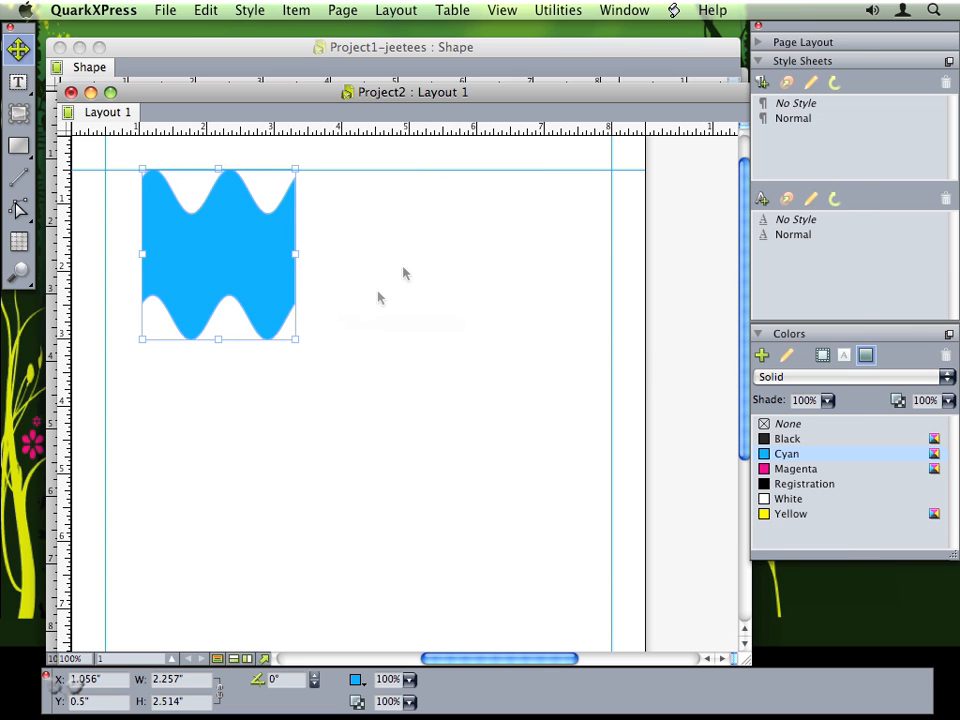
{"action": "left_click", "coordinate": [560, 10]}
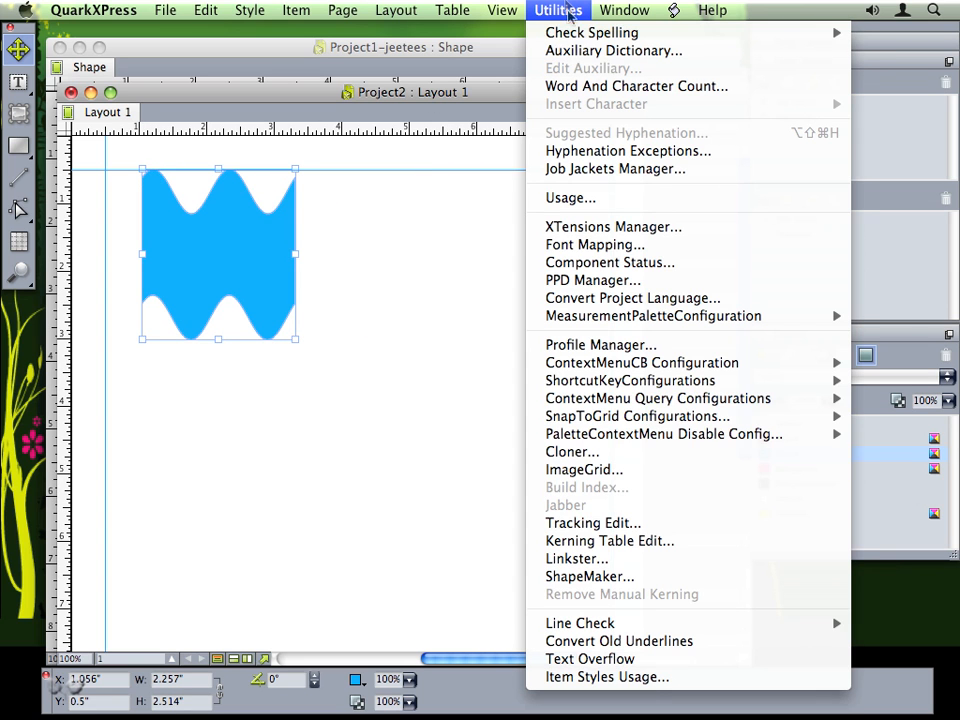
- Create a 3 × 3 inch five-sided flower picture box with curved sides and rotated orientation
{"action": "left_click", "coordinate": [574, 576]}
{"action": "left_click", "coordinate": [411, 290]}
{"action": "left_click_drag", "start_coordinate": [369, 260], "coordinate": [481, 249]}
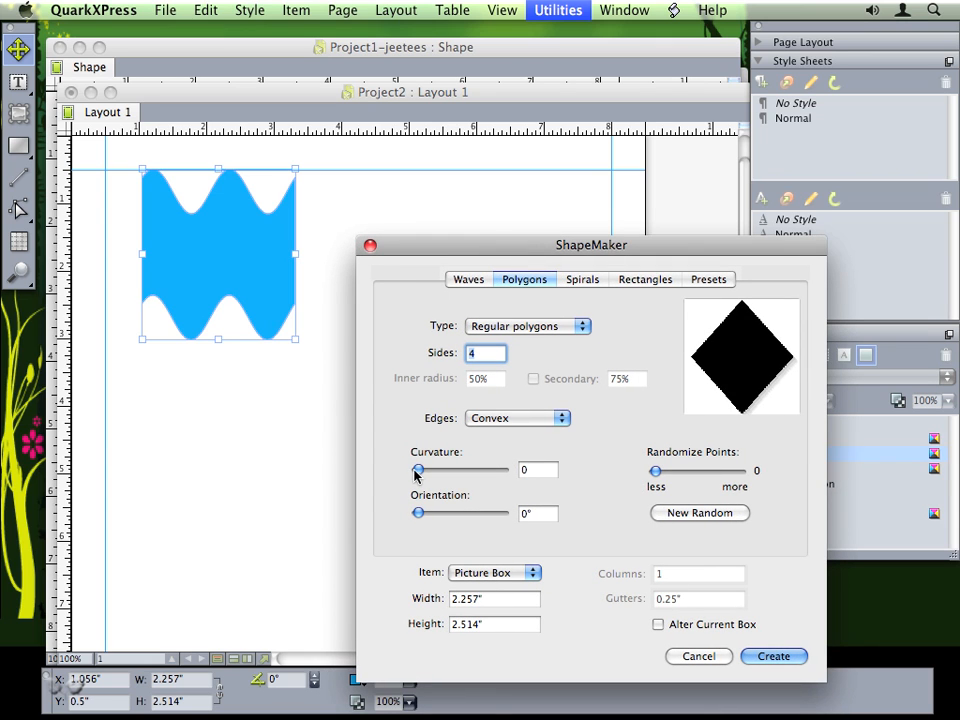
{"action": "left_click_drag", "start_coordinate": [418, 473], "coordinate": [490, 467]}
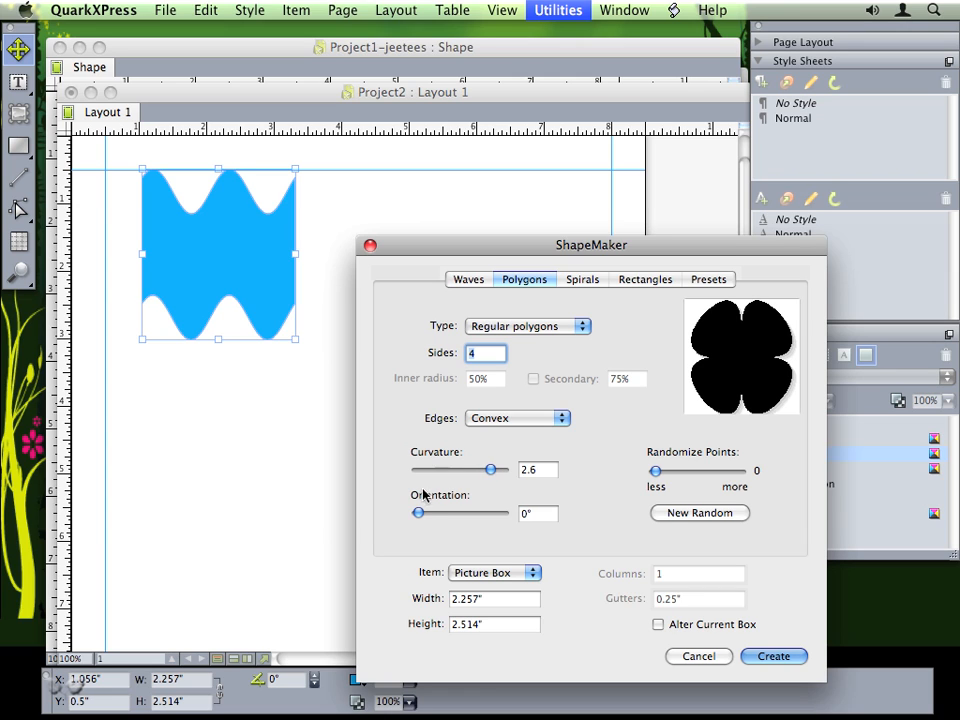
{"action": "key", "text": "BackSpace"}
{"action": "type", "text": "5"}
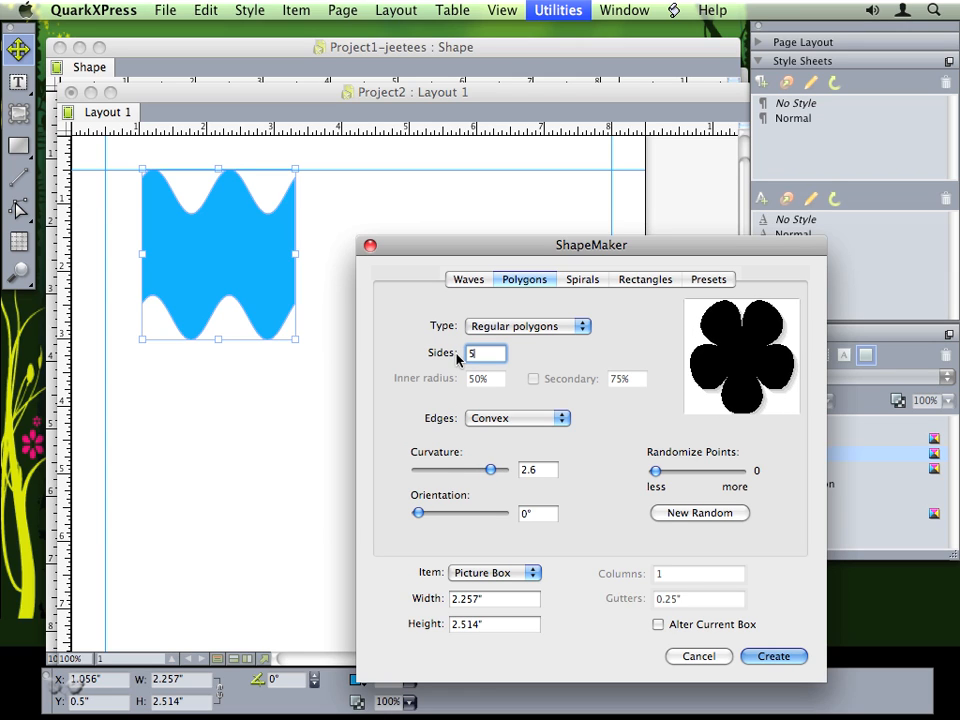
{"action": "left_click_drag", "start_coordinate": [418, 512], "coordinate": [436, 517]}
{"action": "left_click_drag", "start_coordinate": [496, 599], "coordinate": [407, 598]}
{"action": "type", "text": "3"}
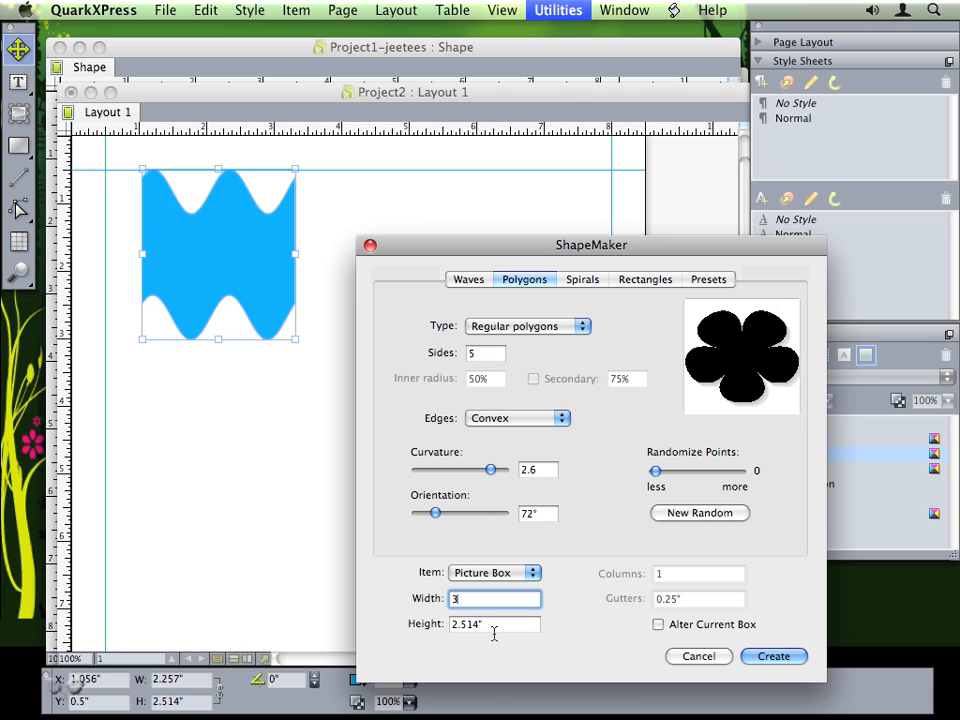
{"action": "key", "text": "Tab"}
{"action": "type", "text": "3"}
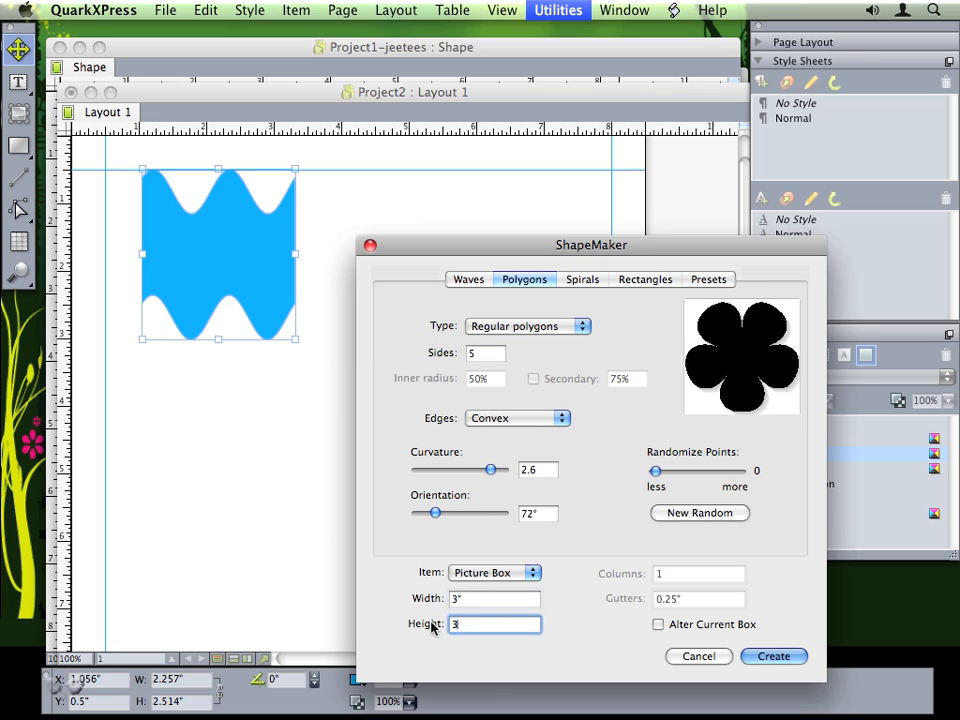
{"action": "left_click", "coordinate": [771, 656]}
- Place the flower box beside the cyan wave, fill it green and shrink it to about 2.2 inches
{"action": "left_click_drag", "start_coordinate": [450, 497], "coordinate": [197, 265]}
{"action": "left_click_drag", "start_coordinate": [121, 256], "coordinate": [452, 378]}
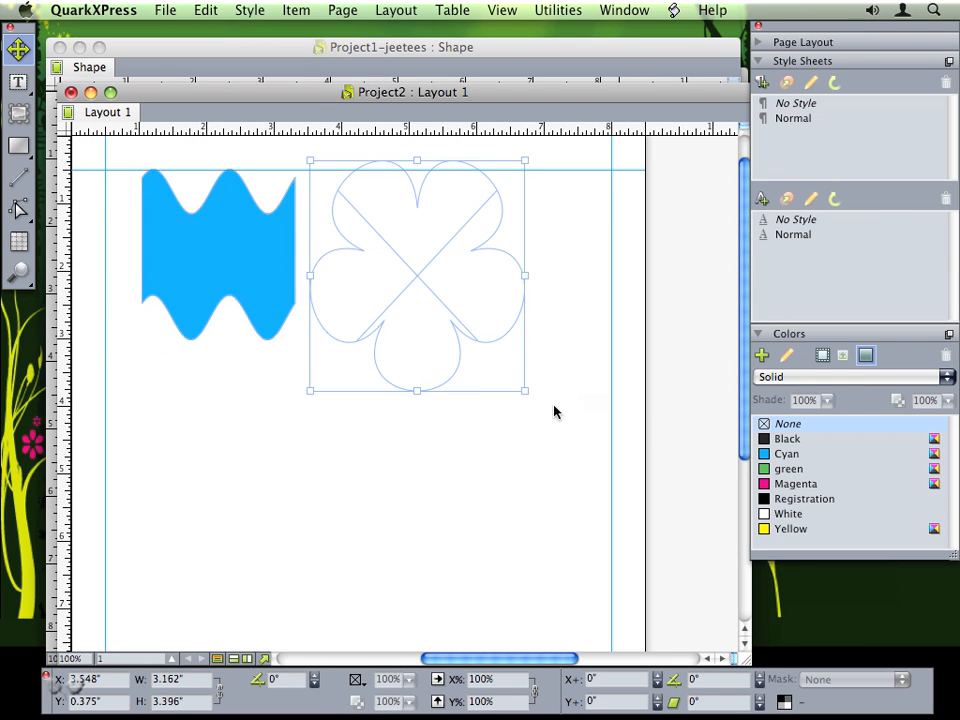
{"action": "left_click", "coordinate": [797, 470]}
{"action": "left_click", "coordinate": [523, 433]}
{"action": "left_click", "coordinate": [523, 388]}
{"action": "left_click_drag", "start_coordinate": [524, 389], "coordinate": [463, 321]}
{"action": "left_click", "coordinate": [503, 351]}
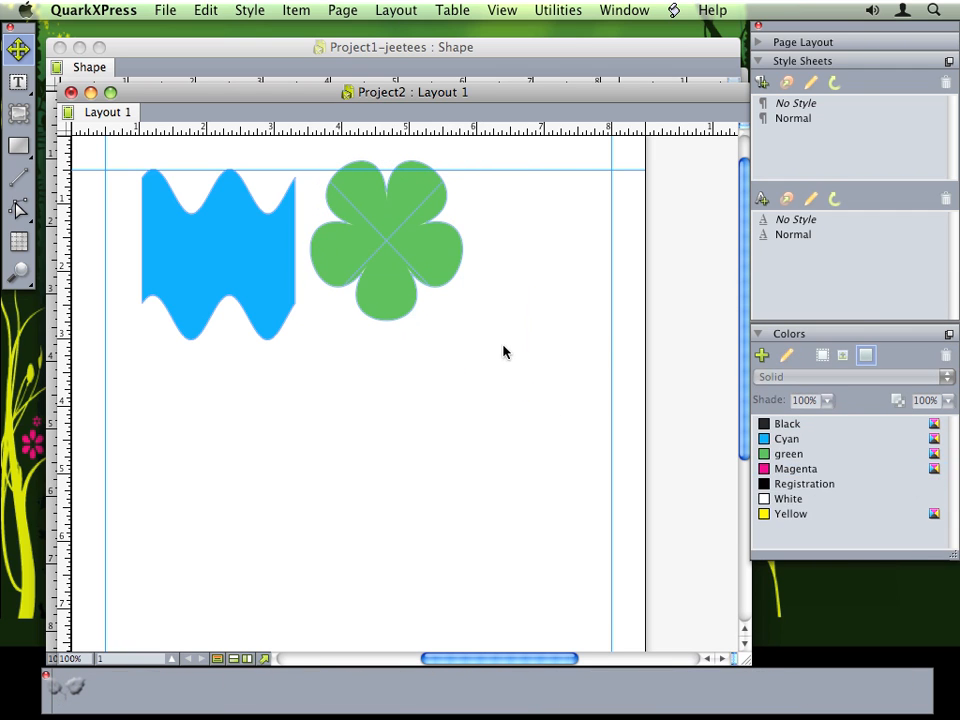
{"action": "left_click", "coordinate": [553, 5]}
- Create a fully smooth Golden spiral, 6 winds counterclockwise, as a text path
{"action": "left_click", "coordinate": [556, 574]}
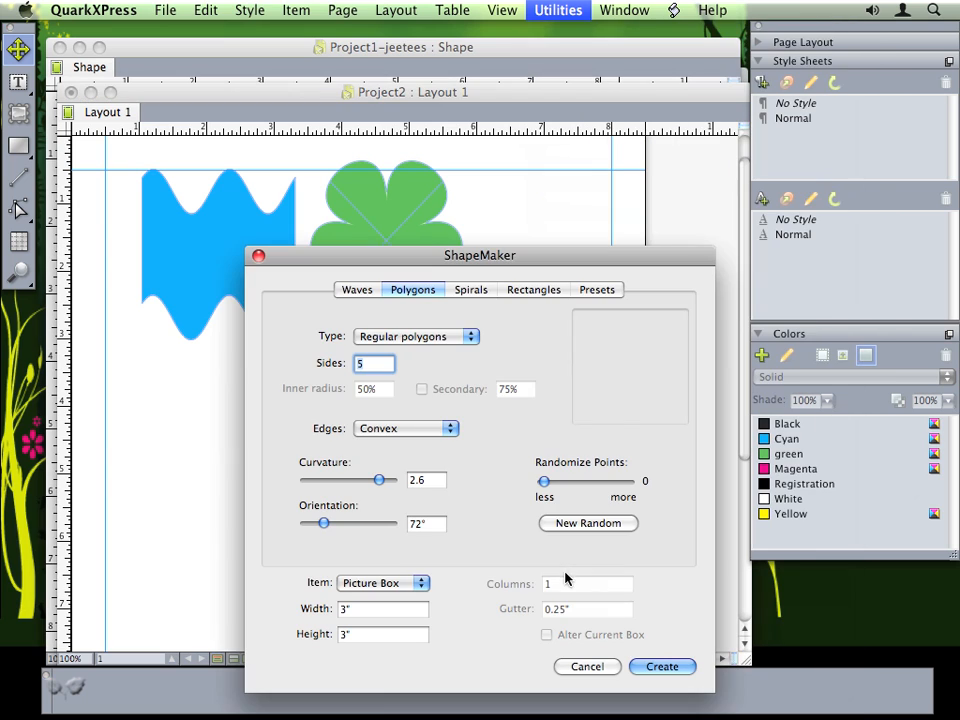
{"action": "left_click", "coordinate": [471, 290]}
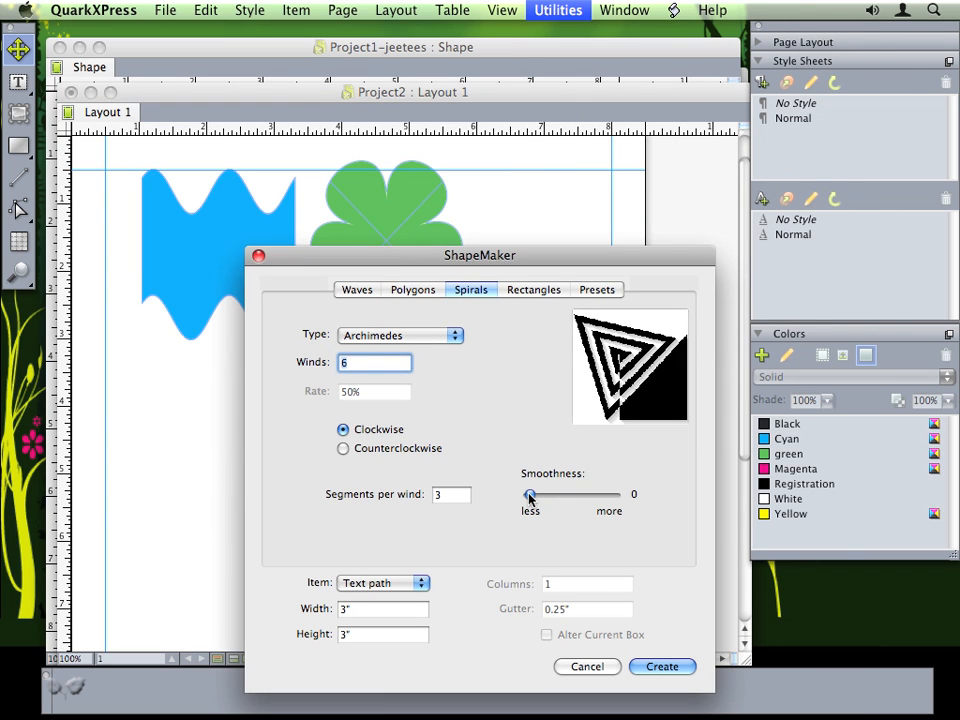
{"action": "left_click_drag", "start_coordinate": [529, 498], "coordinate": [626, 496]}
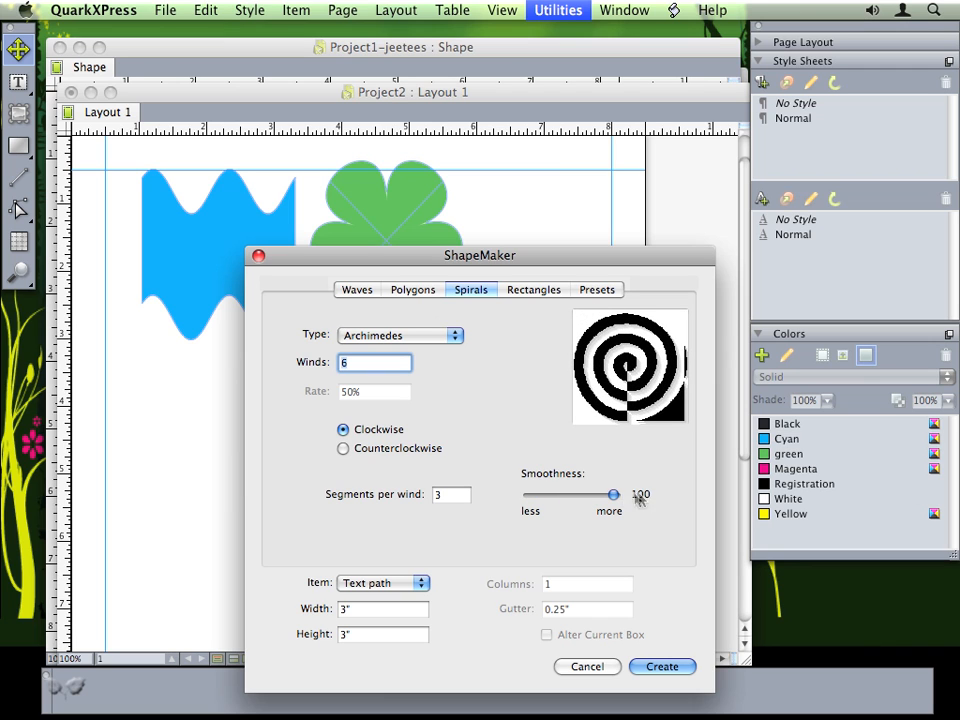
{"action": "left_click", "coordinate": [380, 338]}
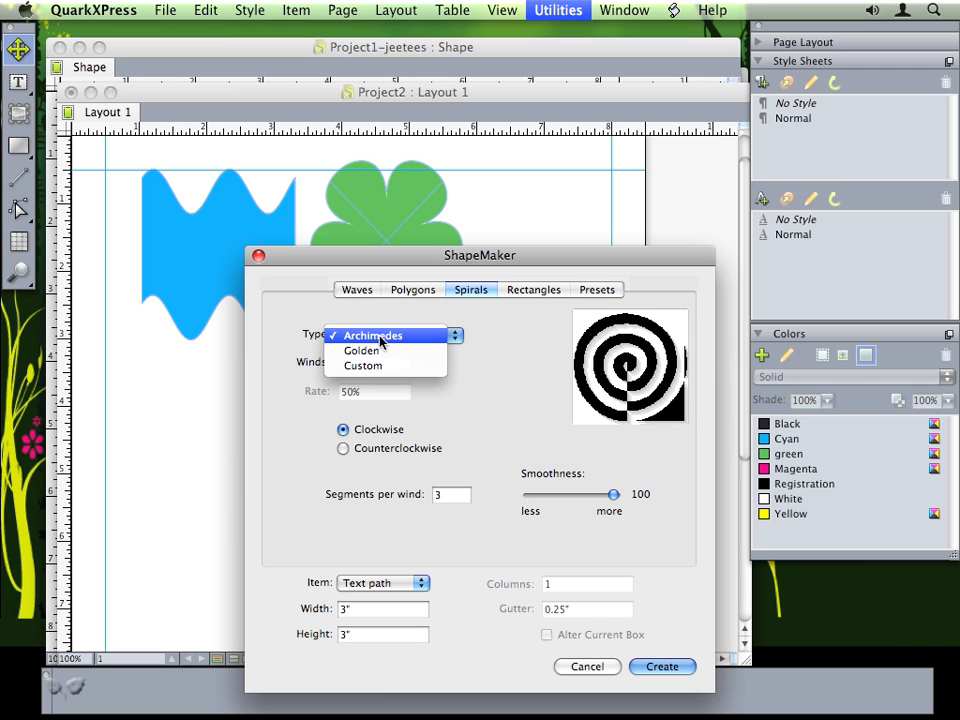
{"action": "left_click", "coordinate": [378, 350]}
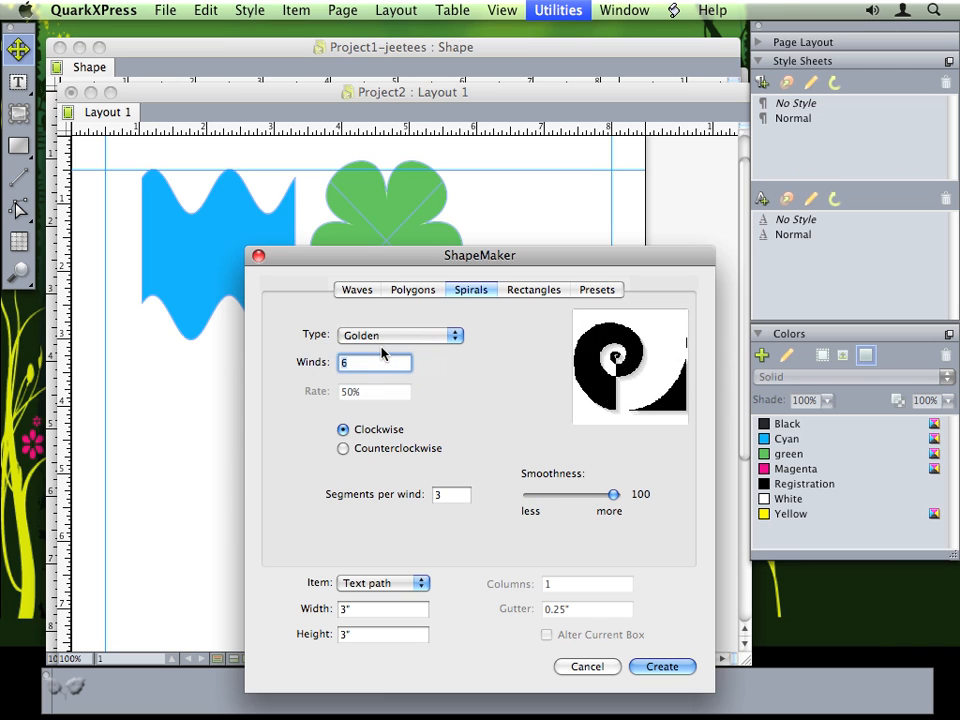
{"action": "left_click", "coordinate": [344, 449]}
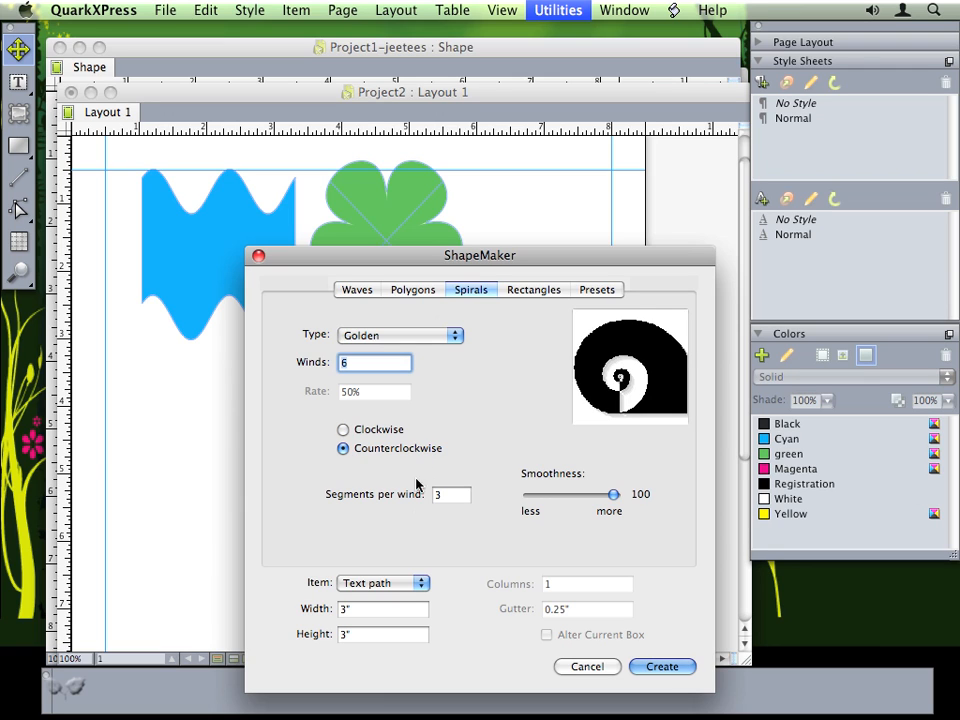
{"action": "left_click", "coordinate": [400, 588]}
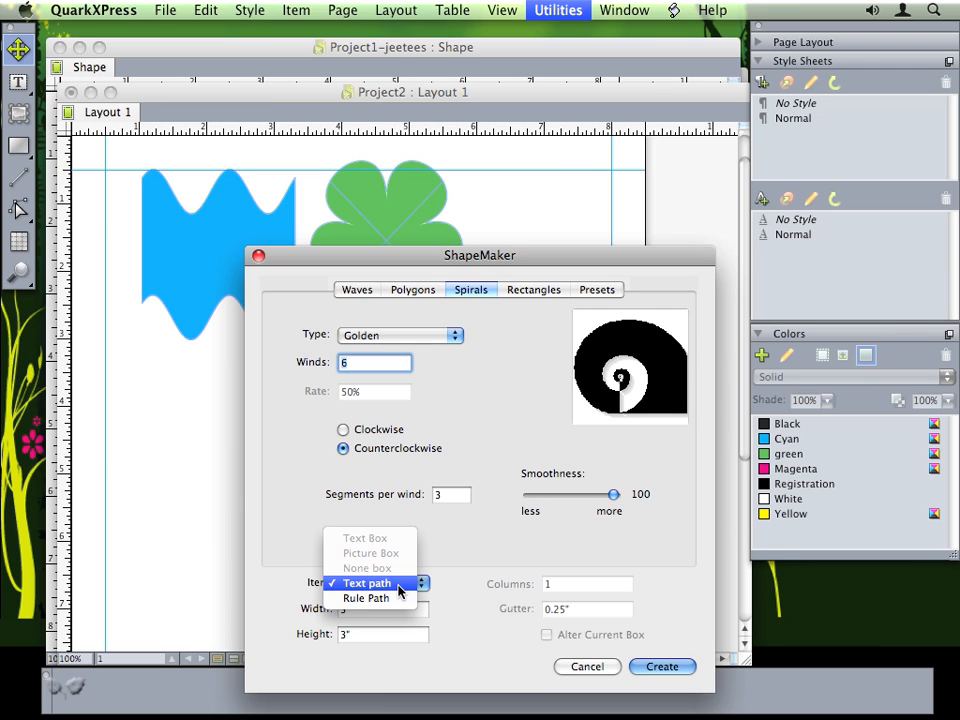
{"action": "left_click", "coordinate": [399, 588]}
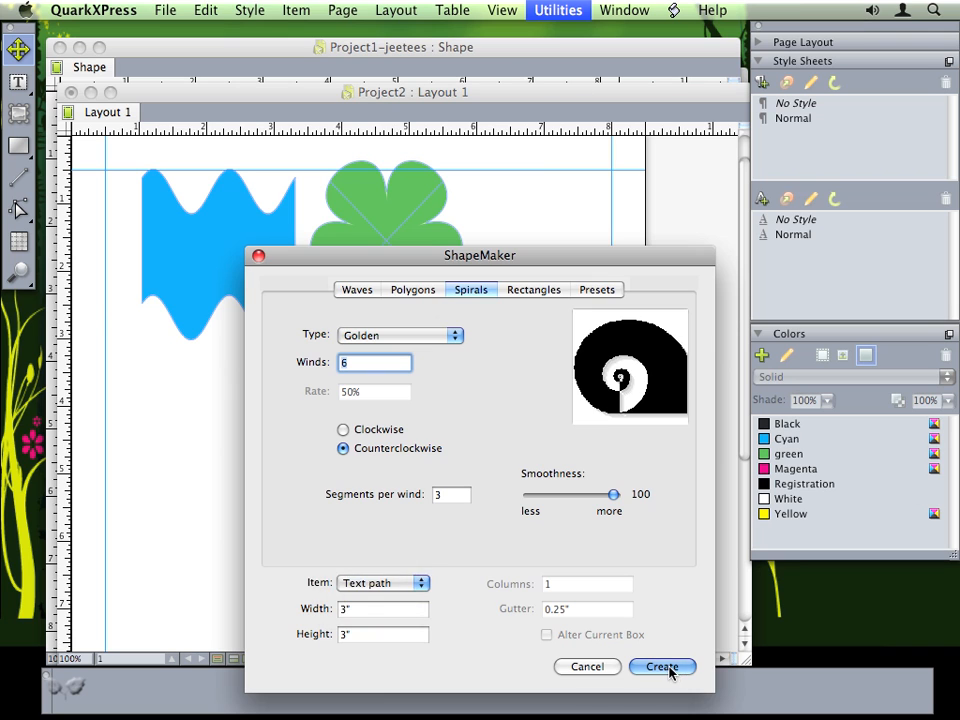
{"action": "left_click", "coordinate": [662, 666]}
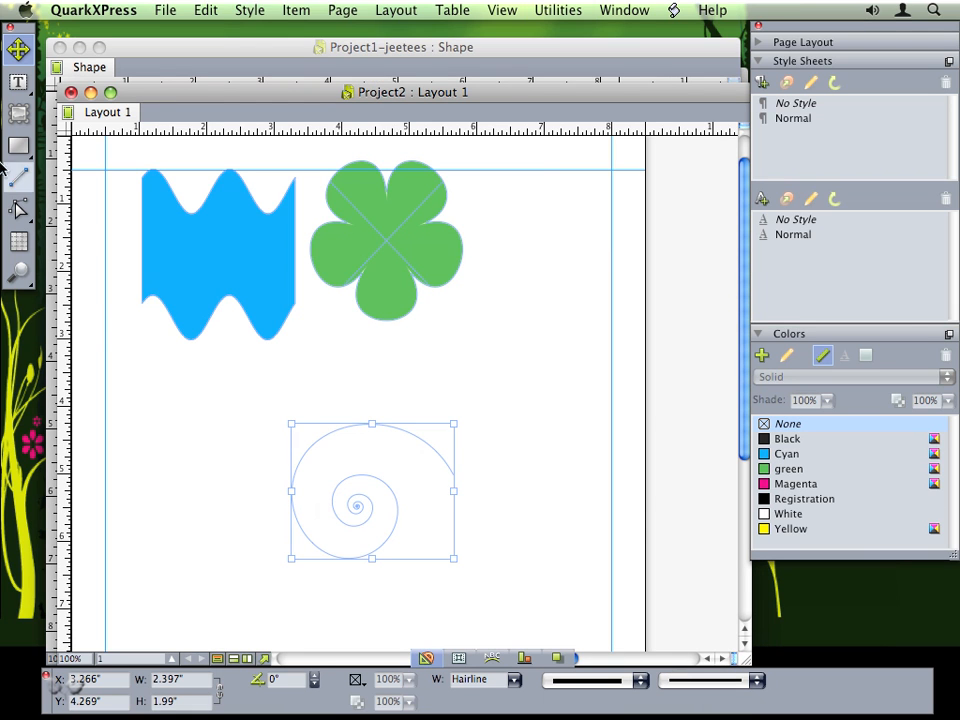
- Type 'text on a path' along the spiral and set it to 48 pt
{"action": "left_click", "coordinate": [19, 83]}
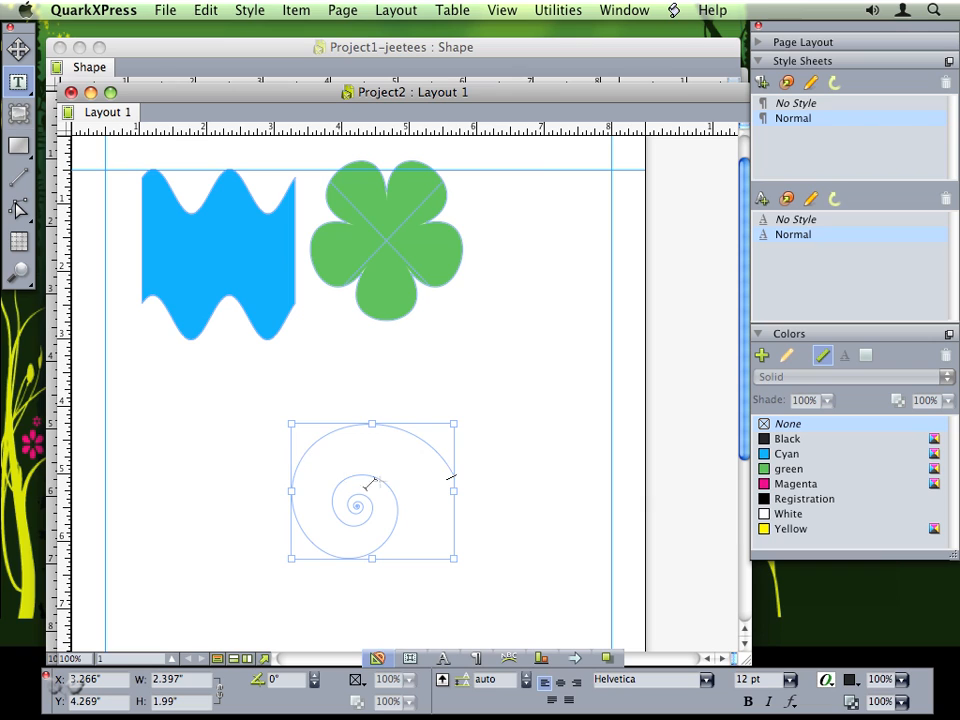
{"action": "type", "text": "text on a path"}
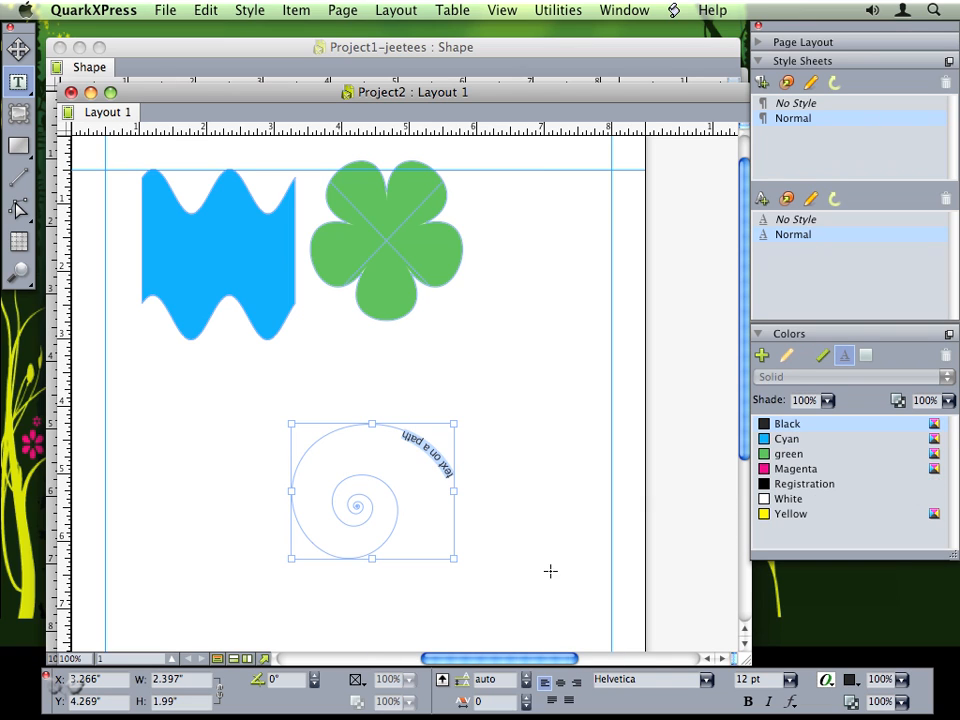
{"action": "left_click", "coordinate": [790, 679]}
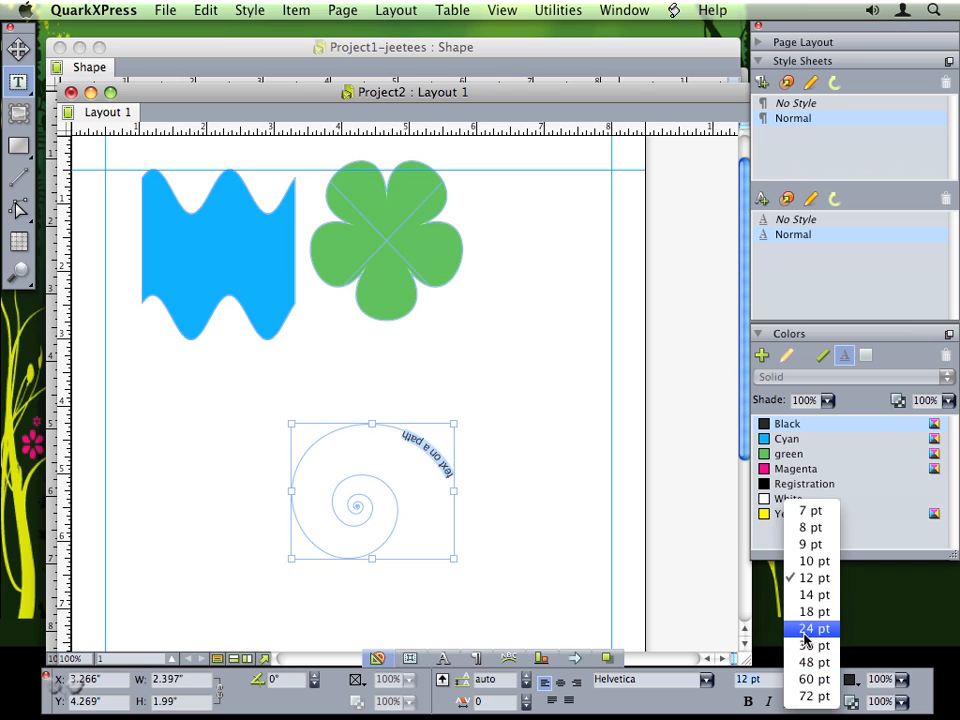
{"action": "left_click", "coordinate": [806, 628]}
{"action": "left_click", "coordinate": [790, 680]}
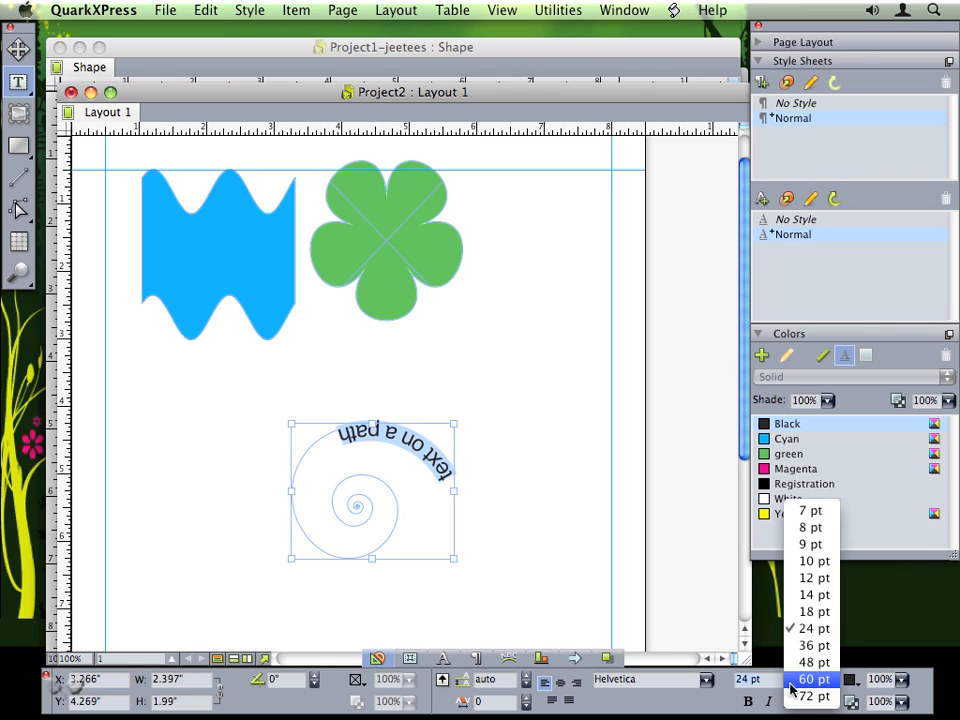
{"action": "left_click", "coordinate": [805, 662]}
- Enlarge the spiral path to about 3.28 × 3.88 inches, undoing a trial rotation
{"action": "left_click_drag", "start_coordinate": [454, 423], "coordinate": [498, 350]}
{"action": "left_click_drag", "start_coordinate": [497, 559], "coordinate": [512, 613]}
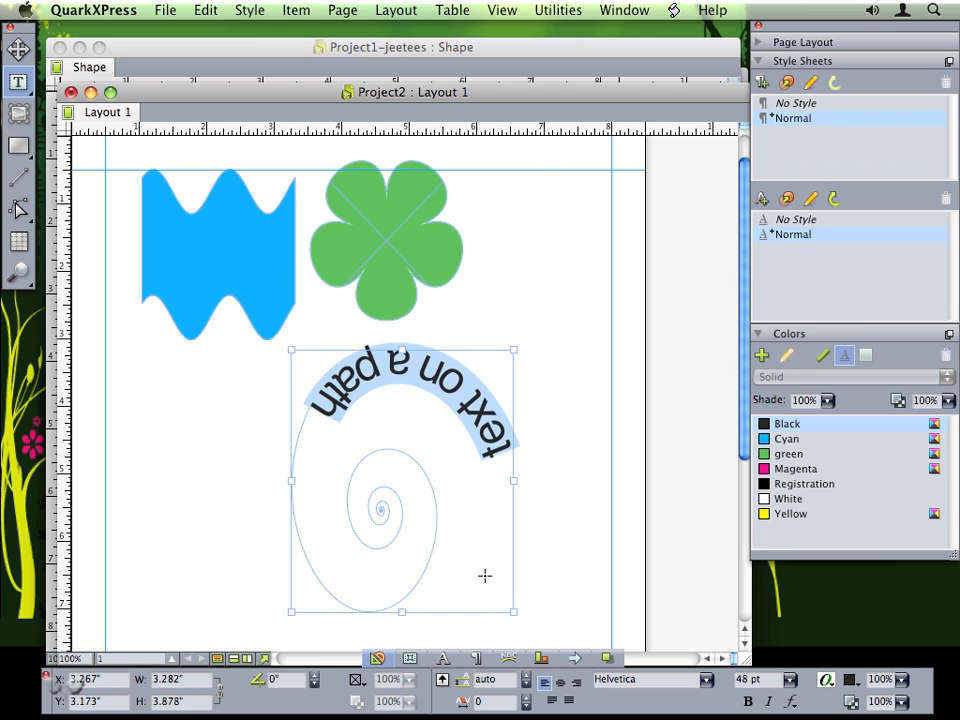
{"action": "left_click_drag", "start_coordinate": [519, 354], "coordinate": [330, 303]}
{"action": "key", "text": "super+z"}
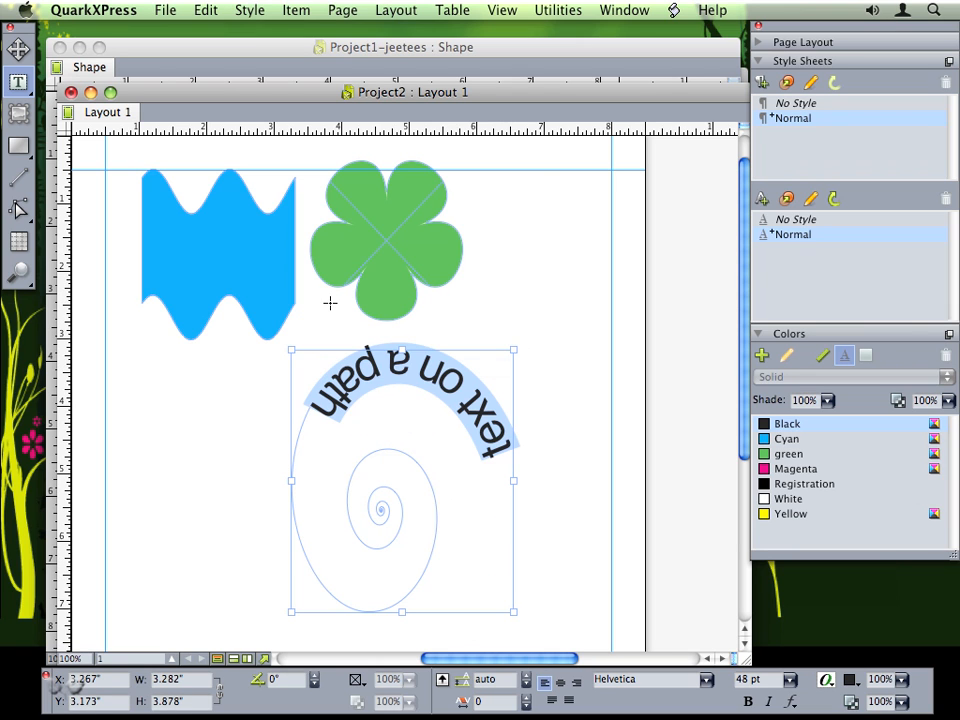
- Reshape the existing spiral into a clockwise Archimedes spiral with 4 winds
{"action": "left_click", "coordinate": [566, 8]}
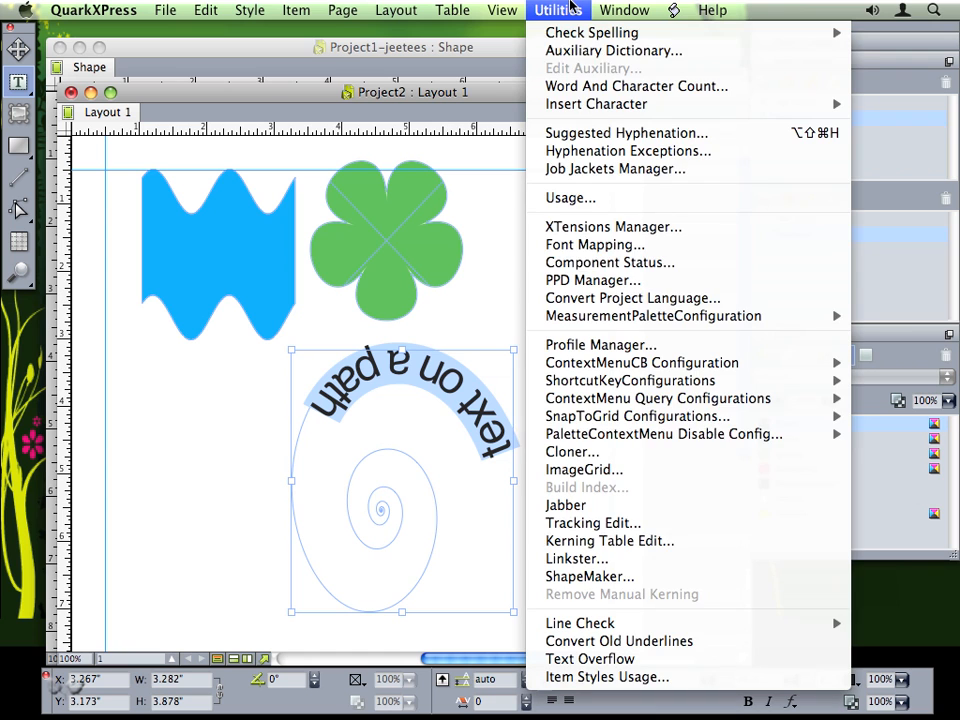
{"action": "left_click", "coordinate": [612, 574]}
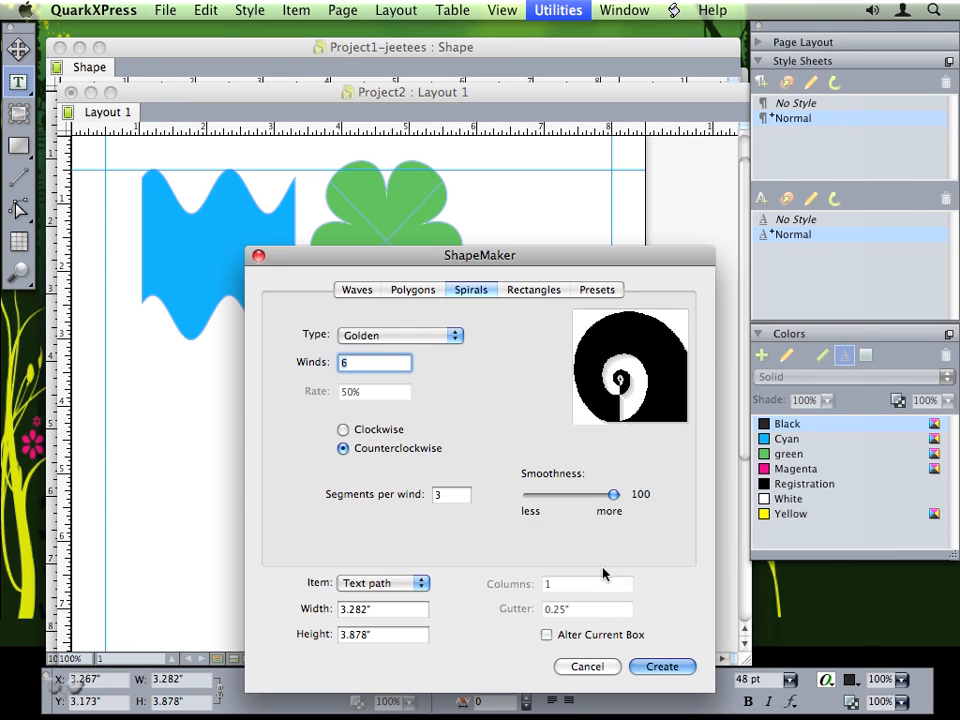
{"action": "left_click_drag", "start_coordinate": [361, 258], "coordinate": [538, 236]}
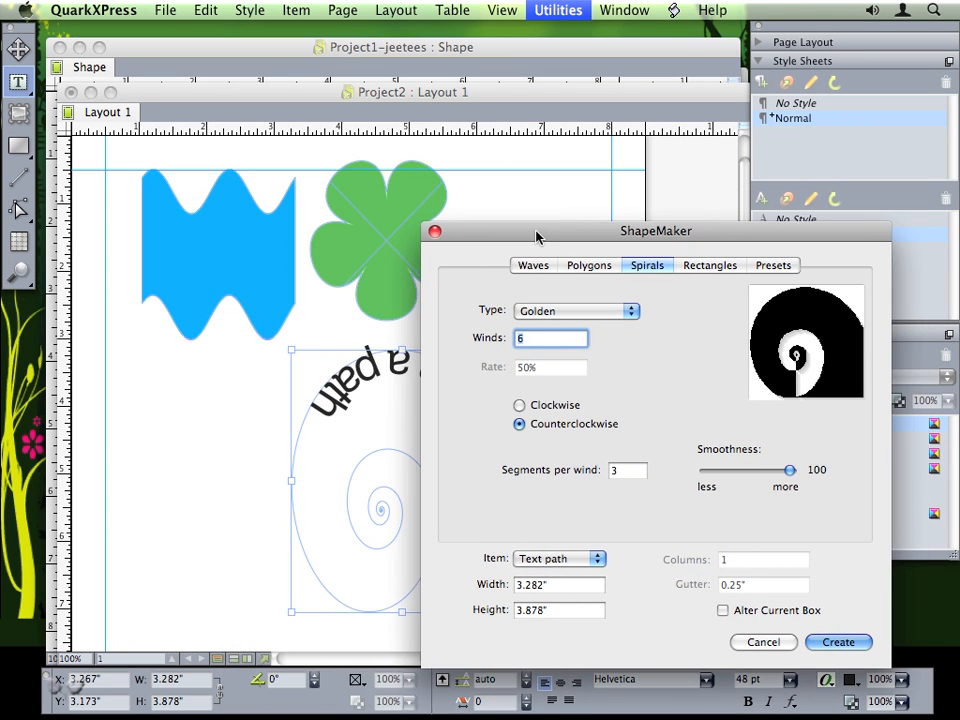
{"action": "left_click", "coordinate": [521, 309]}
{"action": "left_click", "coordinate": [534, 297]}
{"action": "type", "text": "4"}
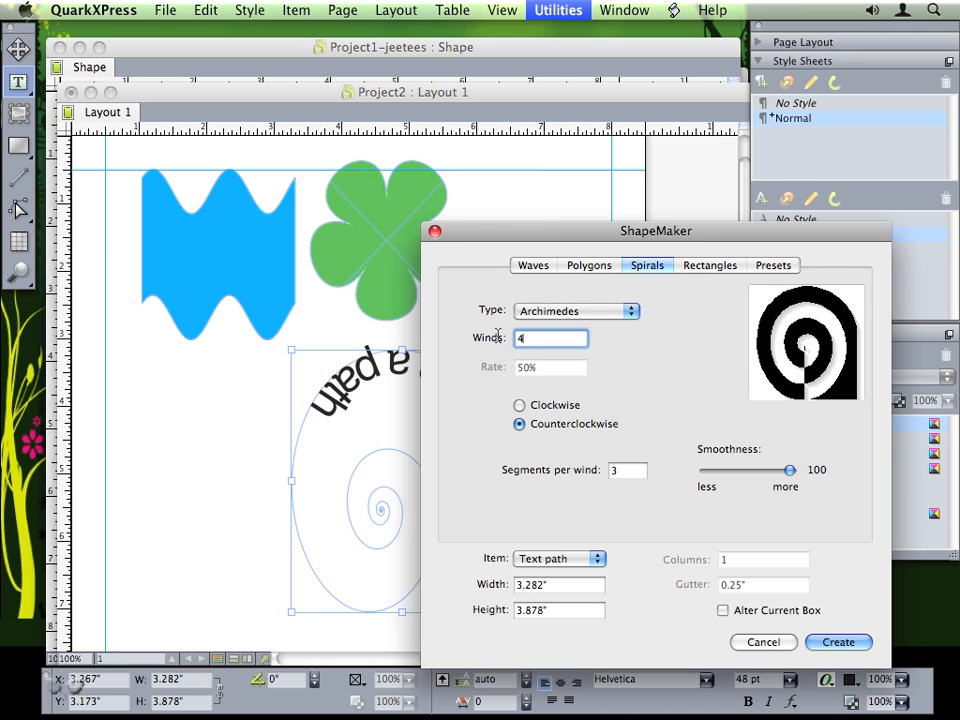
{"action": "left_click", "coordinate": [722, 611]}
{"action": "left_click", "coordinate": [519, 405]}
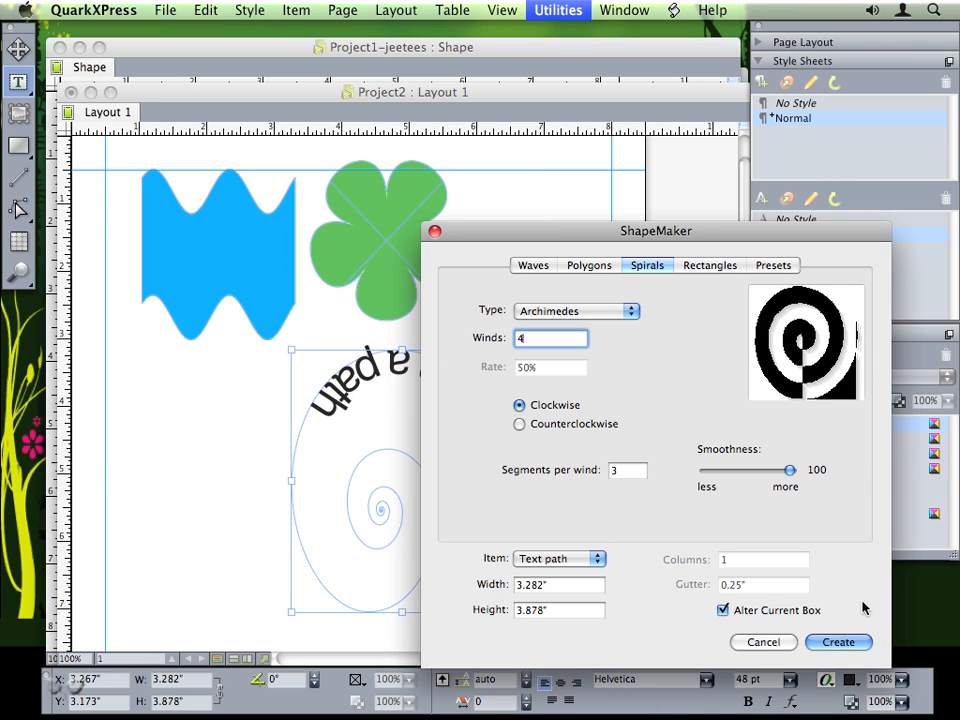
{"action": "left_click", "coordinate": [822, 641]}
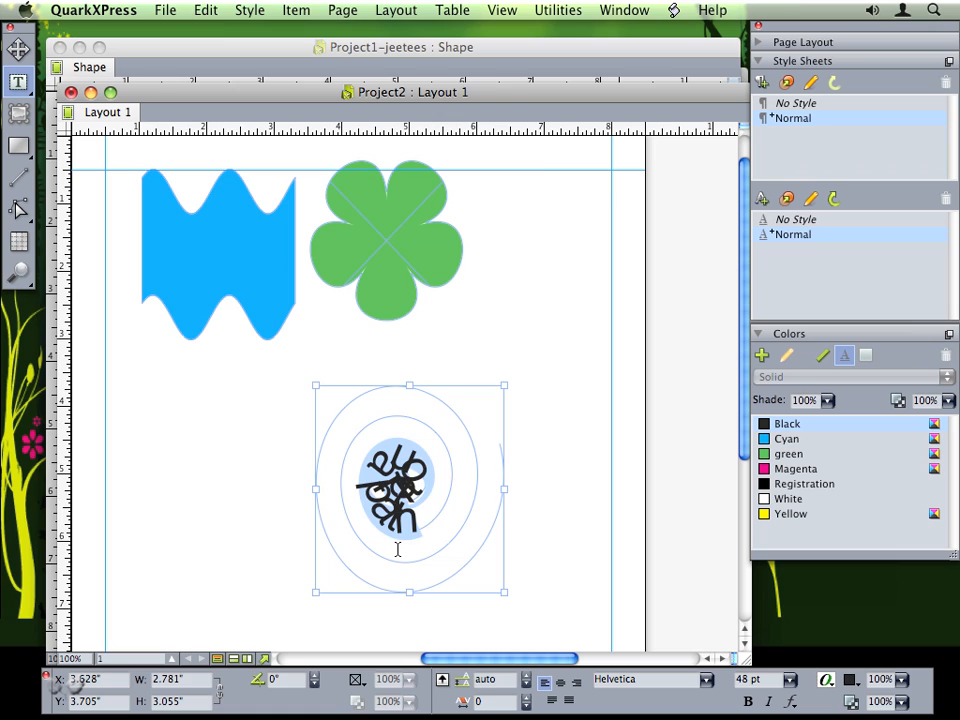
- Shrink the path text to 12 pt and paste repeated 'on a path' copies to fill the spiral
{"action": "key", "text": "super+shift+comma"}
{"action": "key", "text": "super+shift+comma"}
{"action": "key", "text": "super+shift+comma"}
{"action": "key", "text": "super+shift+comma"}
{"action": "key", "text": "super+shift+comma"}
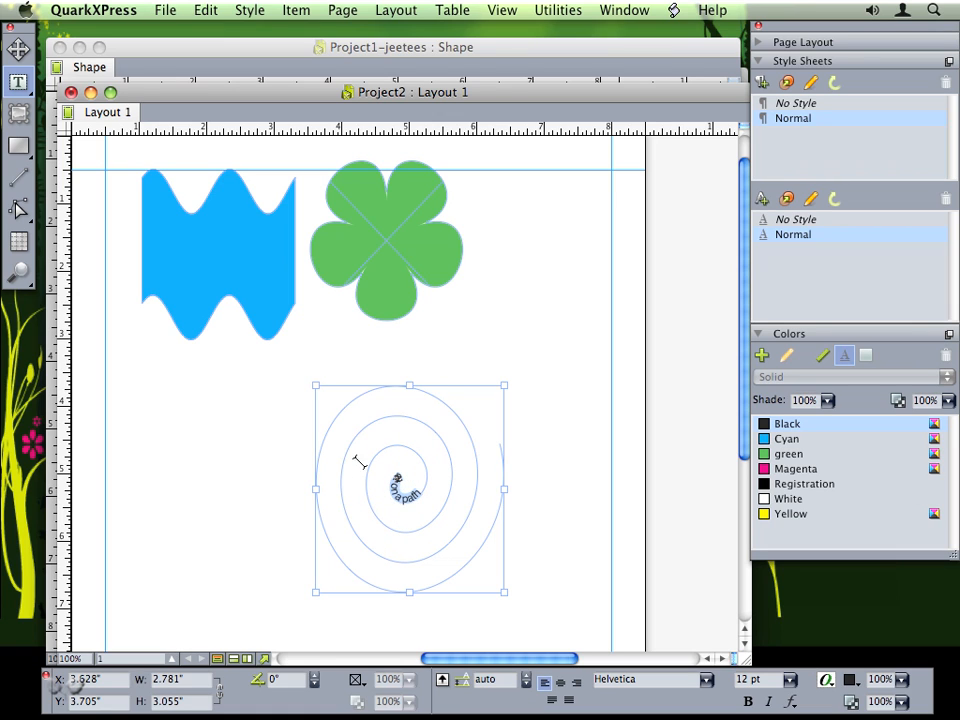
{"action": "left_click", "coordinate": [420, 488]}
{"action": "key", "text": "super+v"}
{"action": "key", "text": "super+v"}
{"action": "key", "text": "super+v"}
{"action": "key", "text": "super+v"}
{"action": "key", "text": "super+v"}
{"action": "key", "text": "super+v"}
{"action": "key", "text": "super+v"}
{"action": "key", "text": "super+v"}
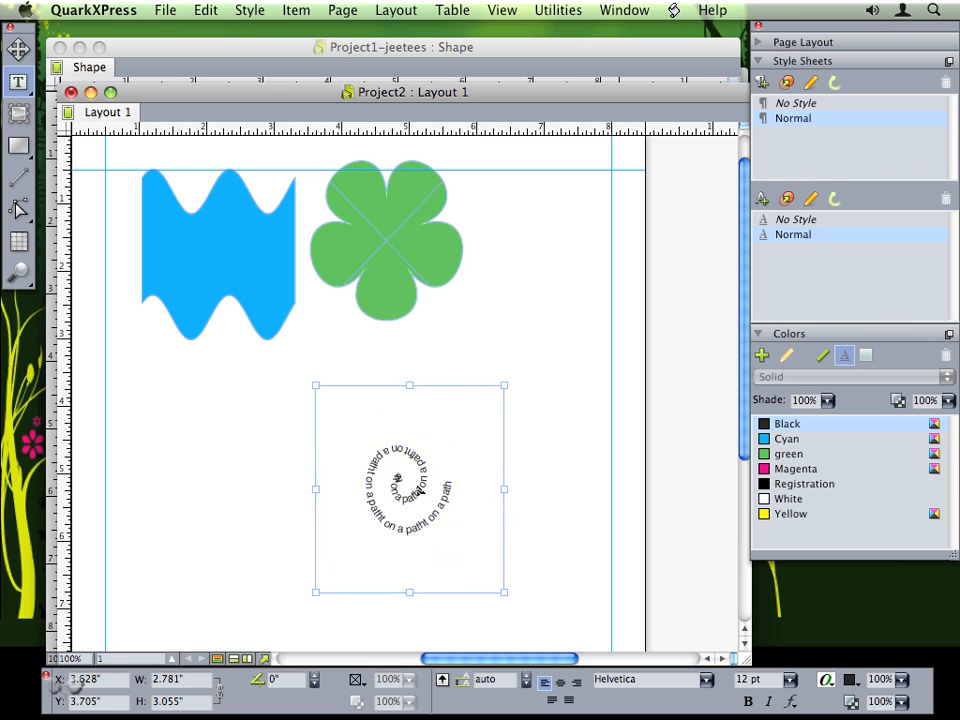
{"action": "key", "text": "super+v"}
{"action": "key", "text": "super+v"}
{"action": "key", "text": "super+v"}
{"action": "key", "text": "super+v"}
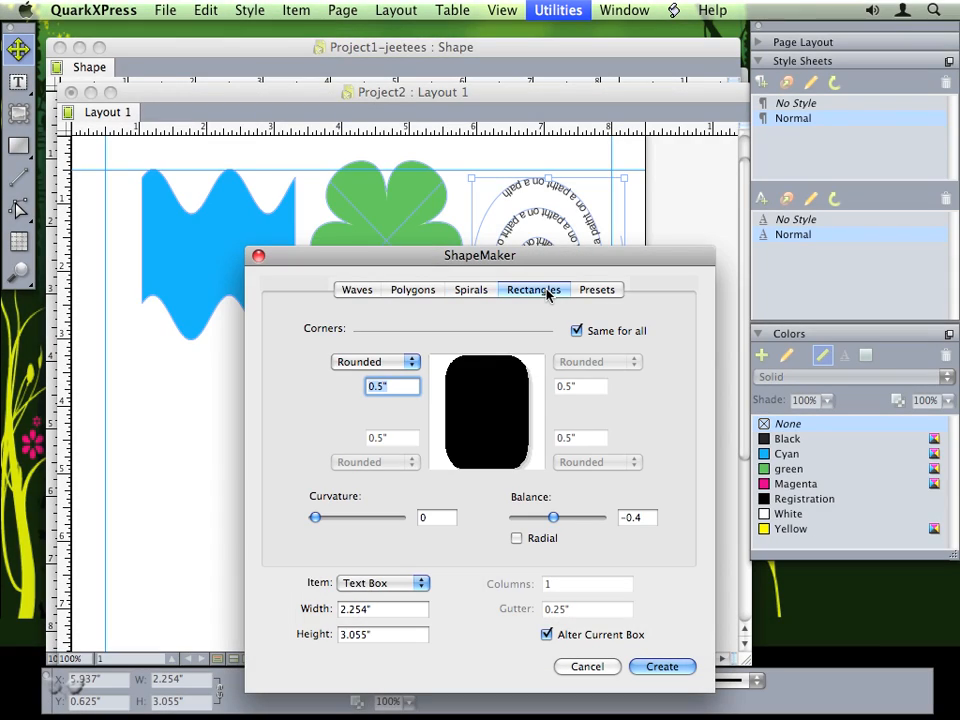
- Keep Text Box as the item and try square then rounded rectangle corners, adjusting curvature
{"action": "left_click", "coordinate": [360, 582]}
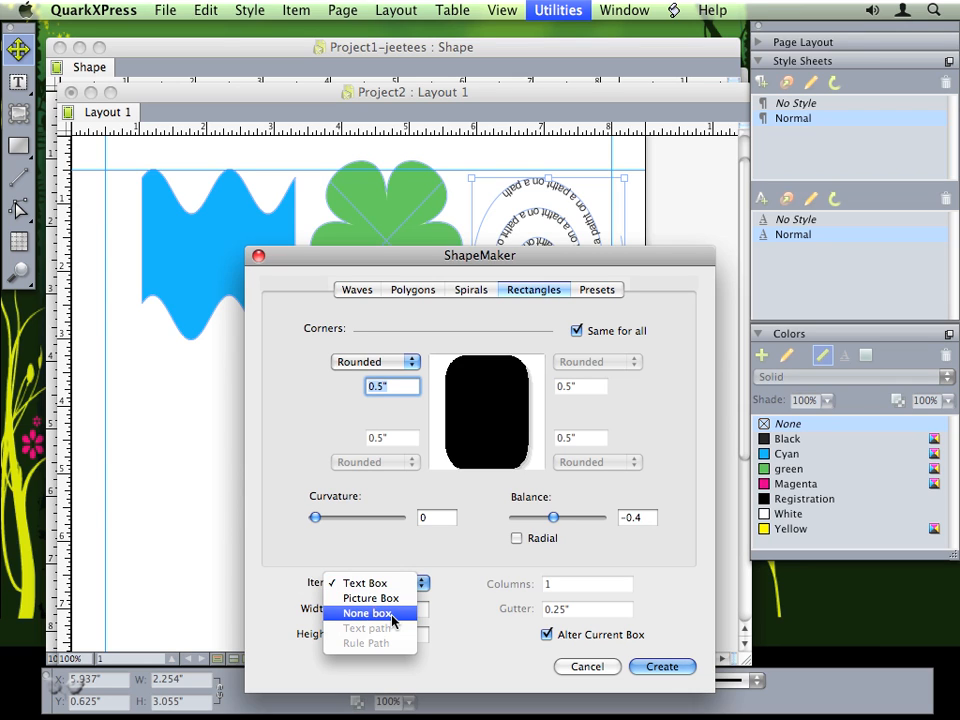
{"action": "left_click", "coordinate": [465, 604]}
{"action": "left_click", "coordinate": [380, 368]}
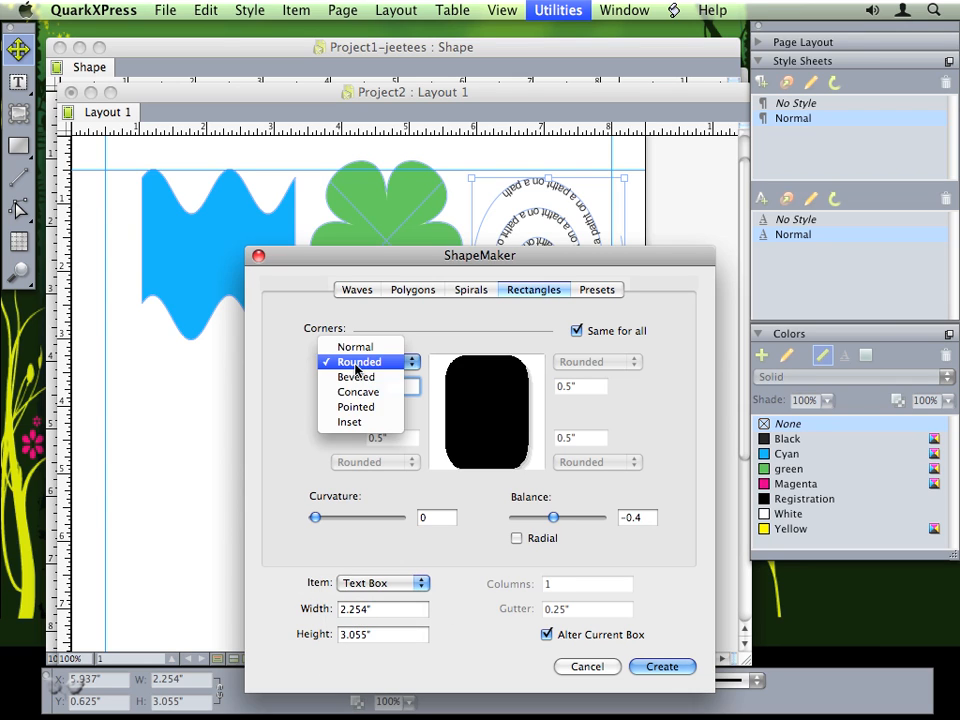
{"action": "left_click", "coordinate": [353, 346]}
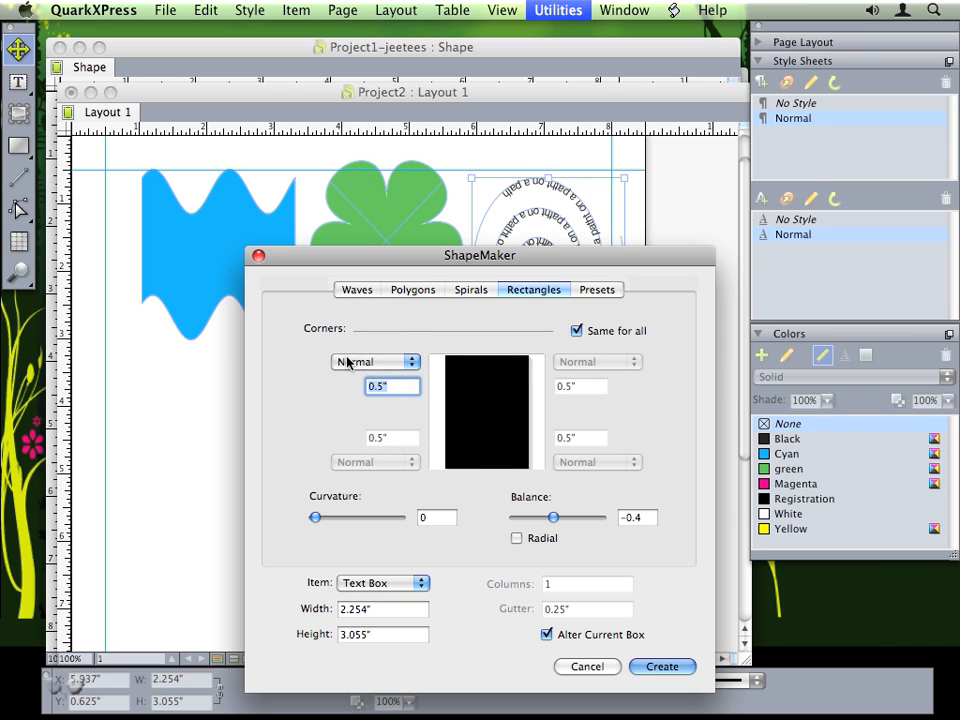
{"action": "left_click", "coordinate": [352, 361]}
{"action": "left_click", "coordinate": [358, 375]}
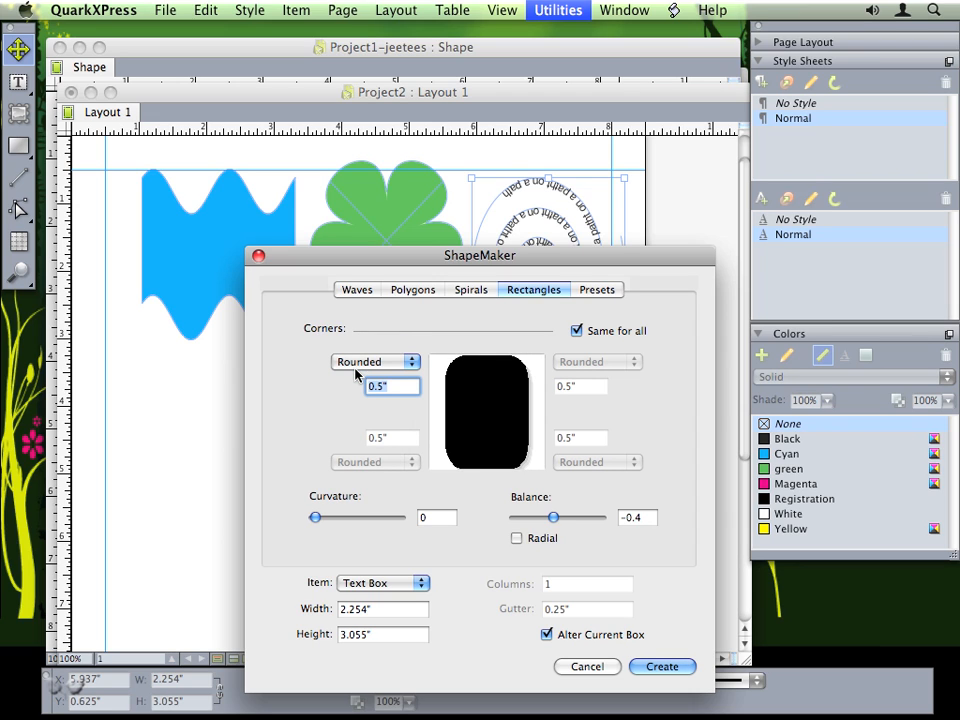
{"action": "mouse_move", "coordinate": [315, 517]}
{"action": "left_mouse_down"}
{"action": "mouse_move", "coordinate": [399, 520]}
{"action": "mouse_move", "coordinate": [349, 526]}
{"action": "mouse_move", "coordinate": [388, 528]}
{"action": "mouse_move", "coordinate": [315, 517]}
{"action": "left_mouse_up"}
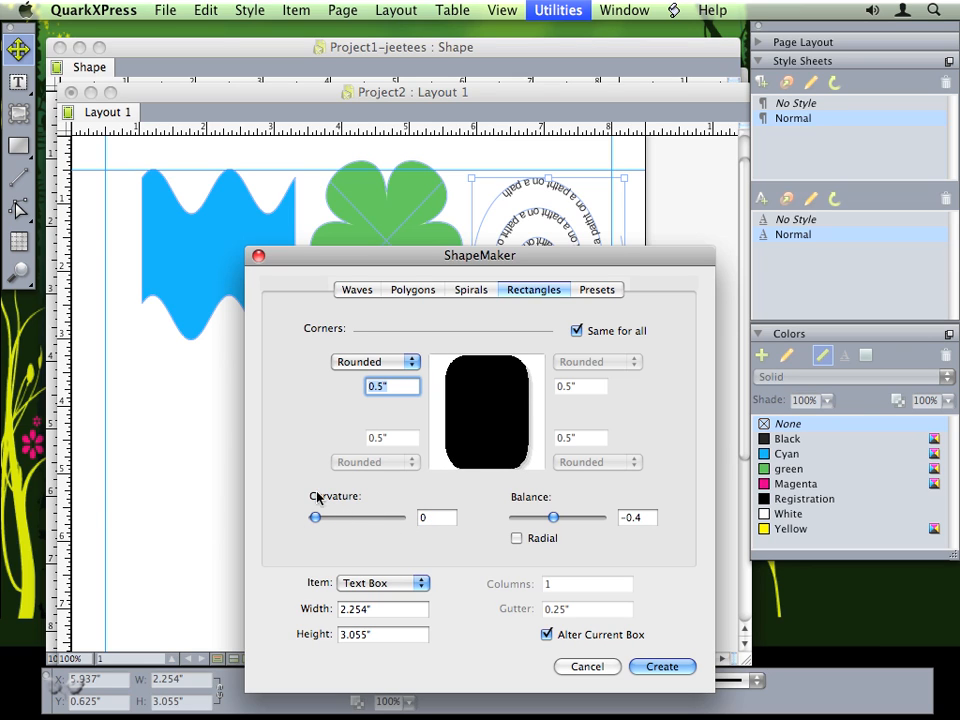
- Try bevelled, concave and pointed corners, settling on Inset corners with balance 2
{"action": "left_click", "coordinate": [352, 362]}
{"action": "left_click", "coordinate": [356, 378]}
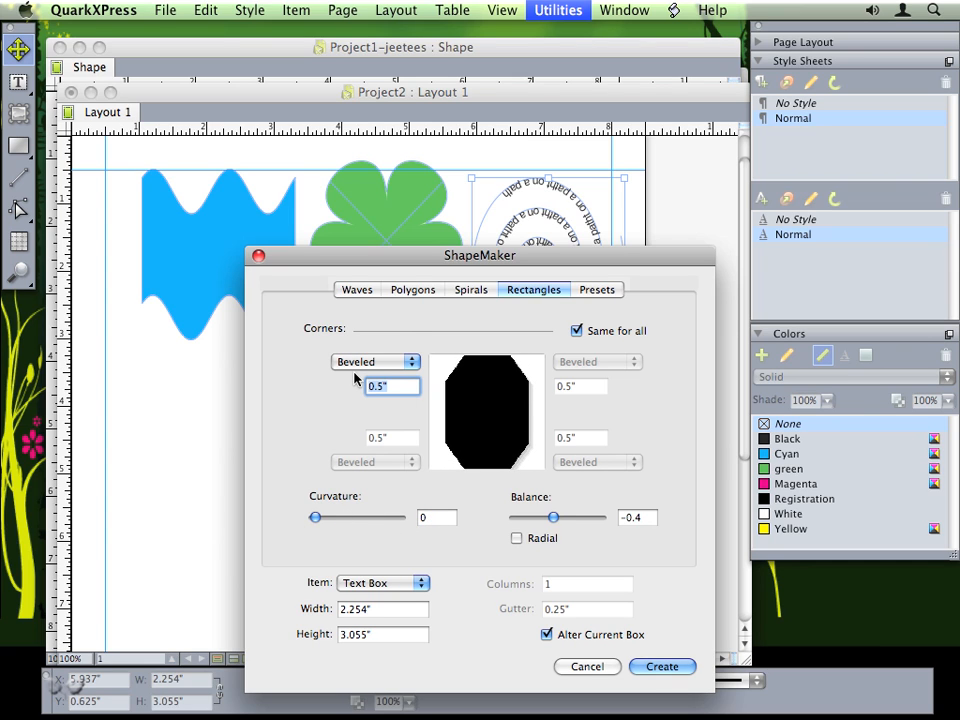
{"action": "left_click", "coordinate": [354, 366]}
{"action": "left_click", "coordinate": [350, 377]}
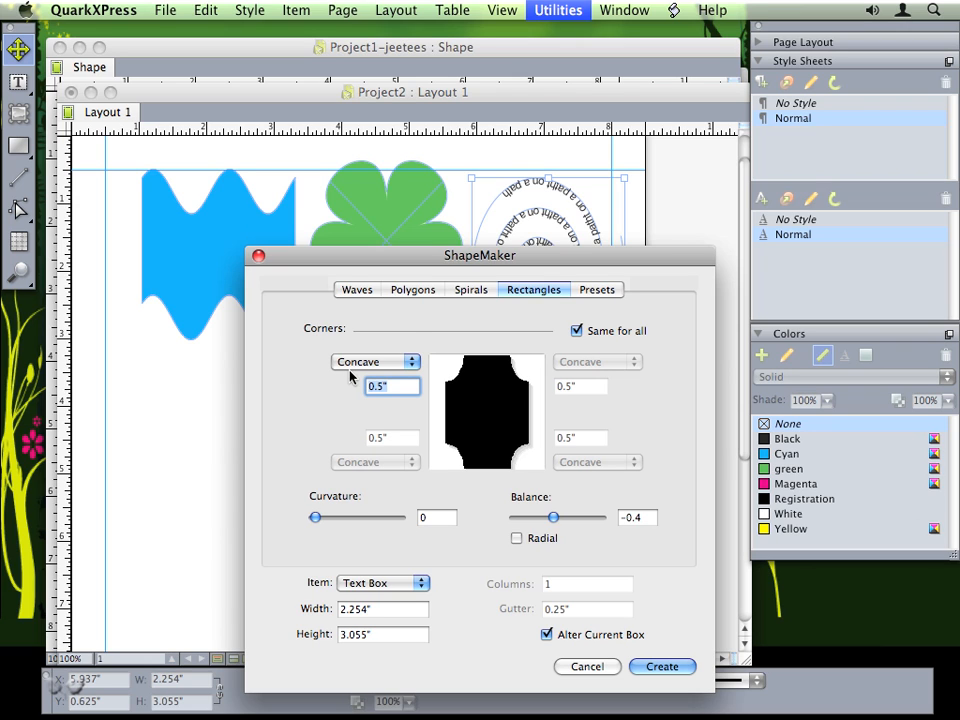
{"action": "left_click", "coordinate": [351, 366]}
{"action": "left_click", "coordinate": [350, 378]}
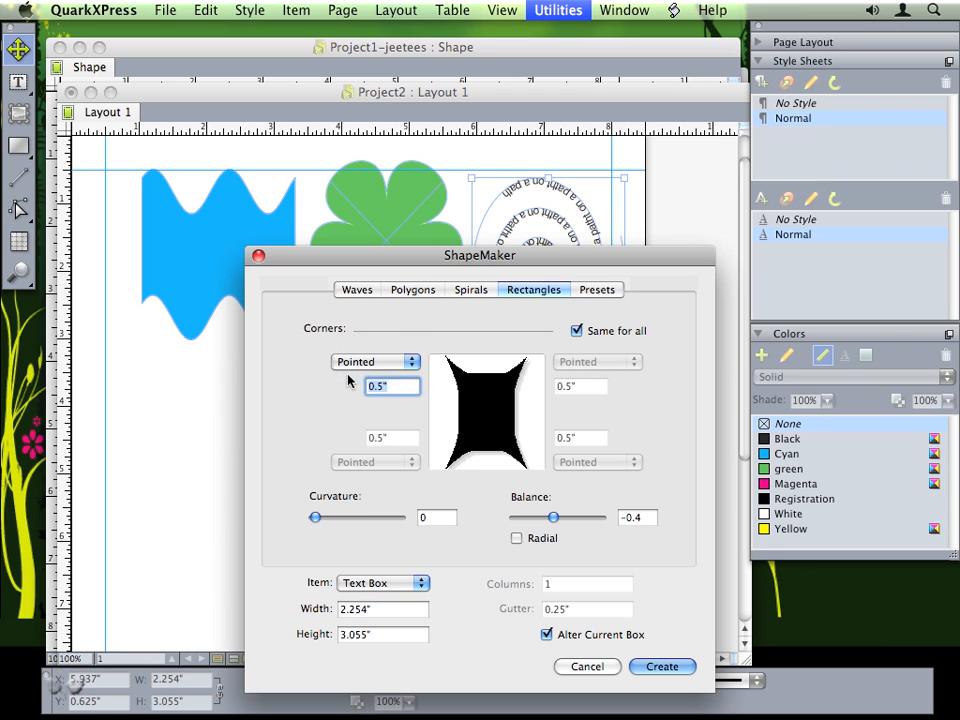
{"action": "left_click", "coordinate": [351, 364]}
{"action": "left_click", "coordinate": [350, 378]}
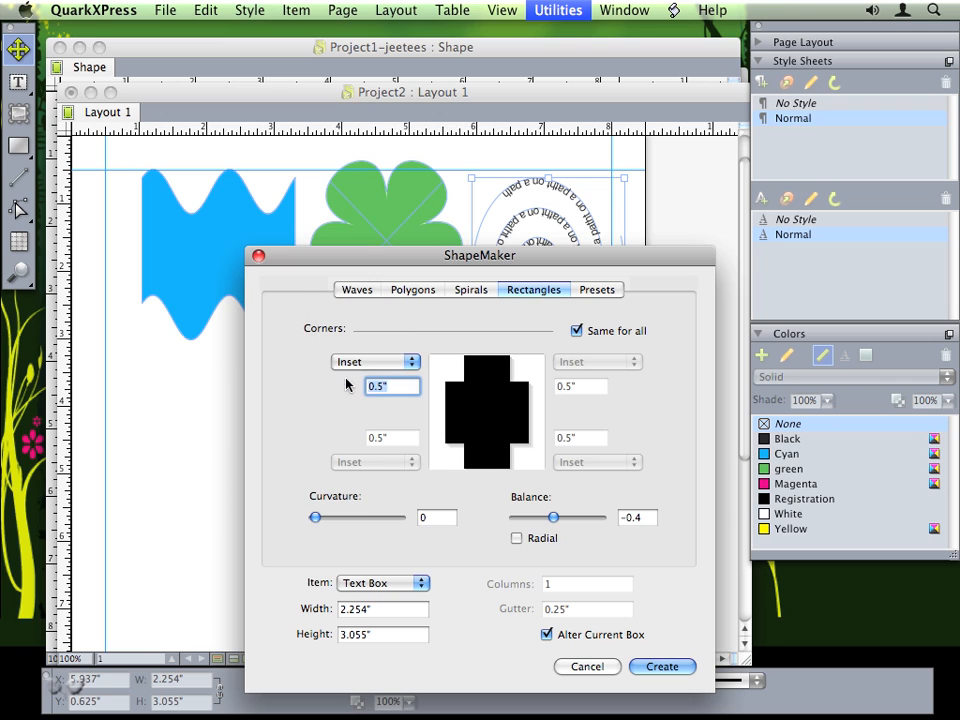
{"action": "mouse_move", "coordinate": [553, 517]}
{"action": "left_mouse_down"}
{"action": "mouse_move", "coordinate": [598, 518]}
{"action": "mouse_move", "coordinate": [549, 519]}
{"action": "left_mouse_up"}
- Save the shape as the 'Red Cross' preset, apply it to the text box and deselect it
{"action": "left_click", "coordinate": [600, 290]}
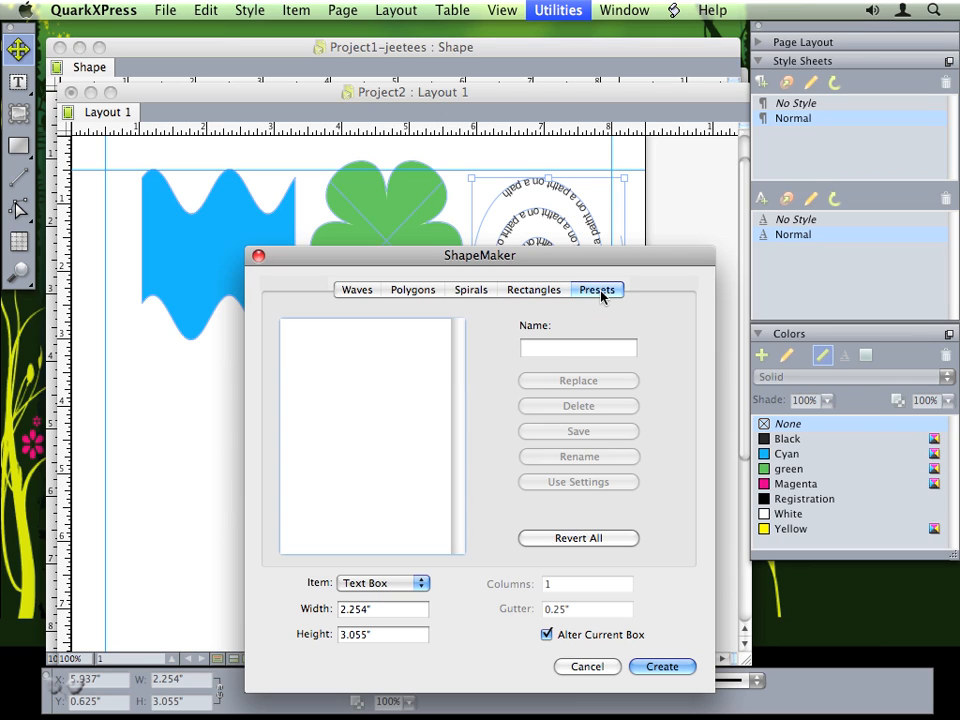
{"action": "left_click", "coordinate": [549, 349]}
{"action": "type", "text": "Re"}
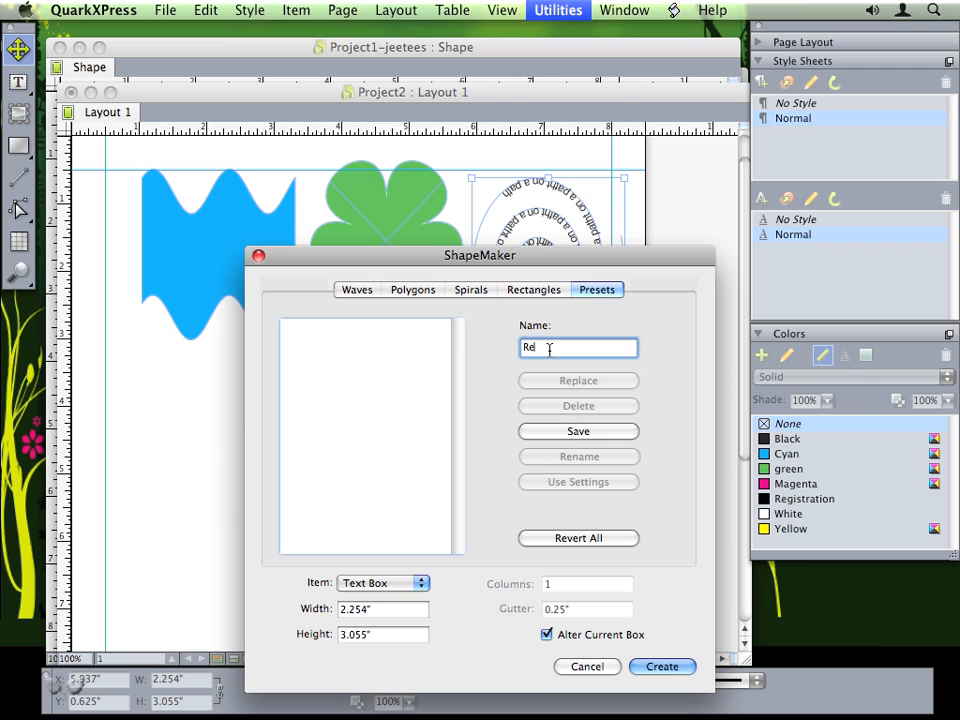
{"action": "type", "text": "d Cross"}
{"action": "left_click", "coordinate": [574, 431]}
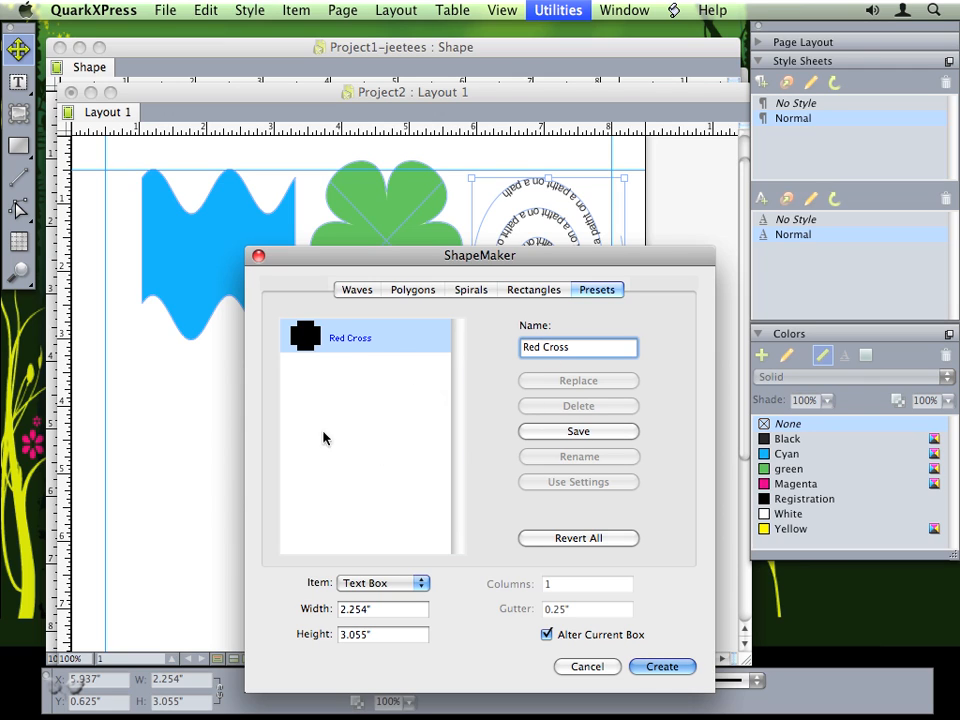
{"action": "left_click", "coordinate": [660, 667]}
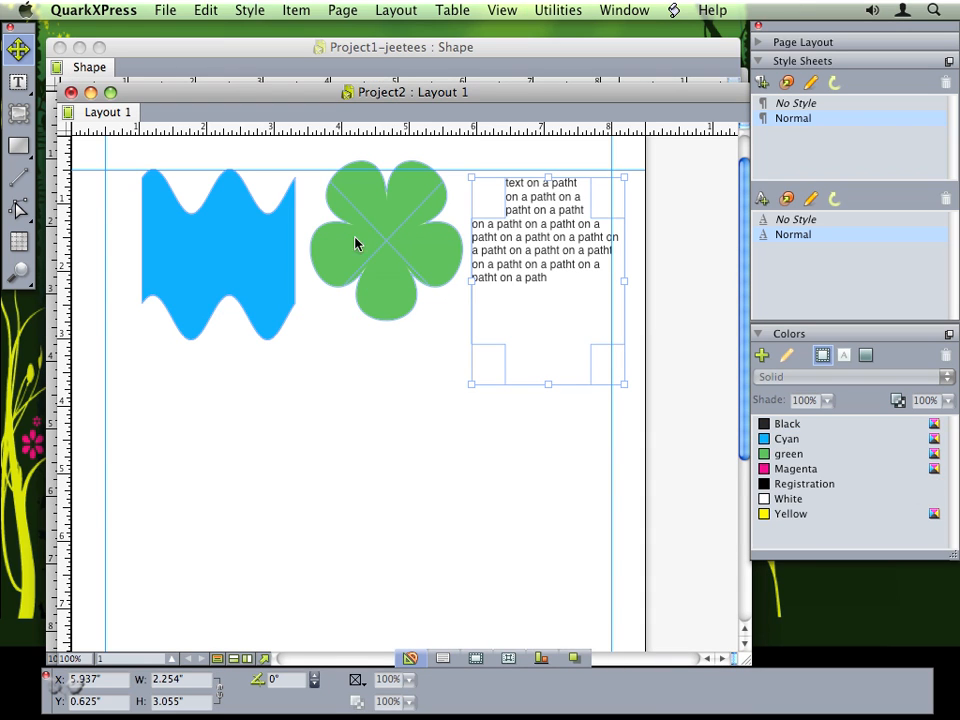
{"action": "left_click", "coordinate": [401, 386]}
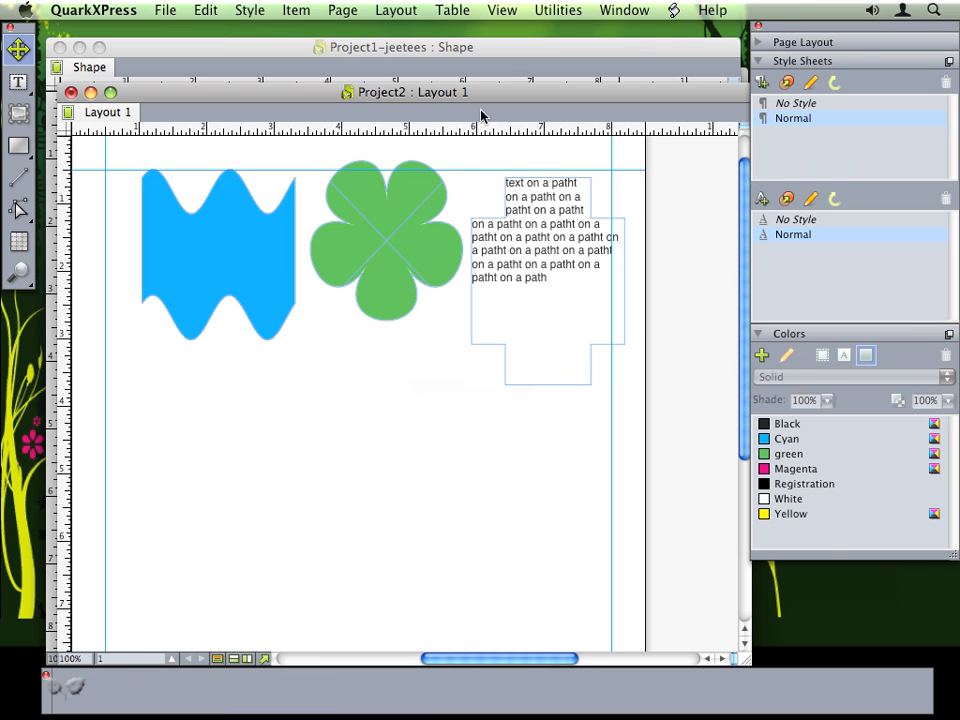
- Switch to the Project1-jeetees : Shape layout and delete its diamond Jeetee's logo
{"action": "left_click", "coordinate": [619, 9]}
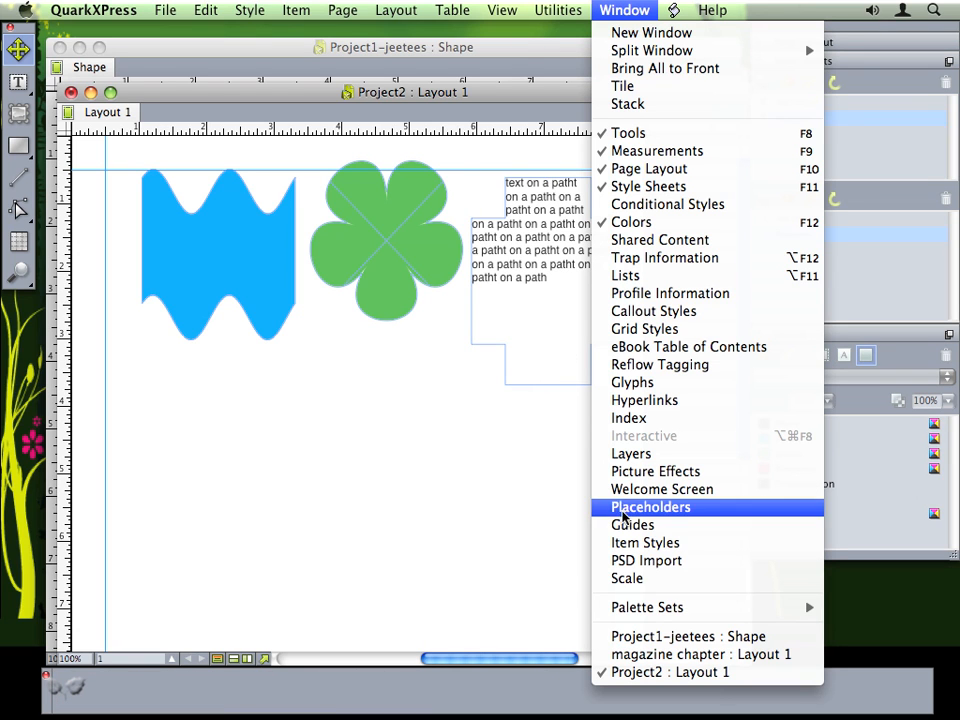
{"action": "left_click", "coordinate": [657, 637]}
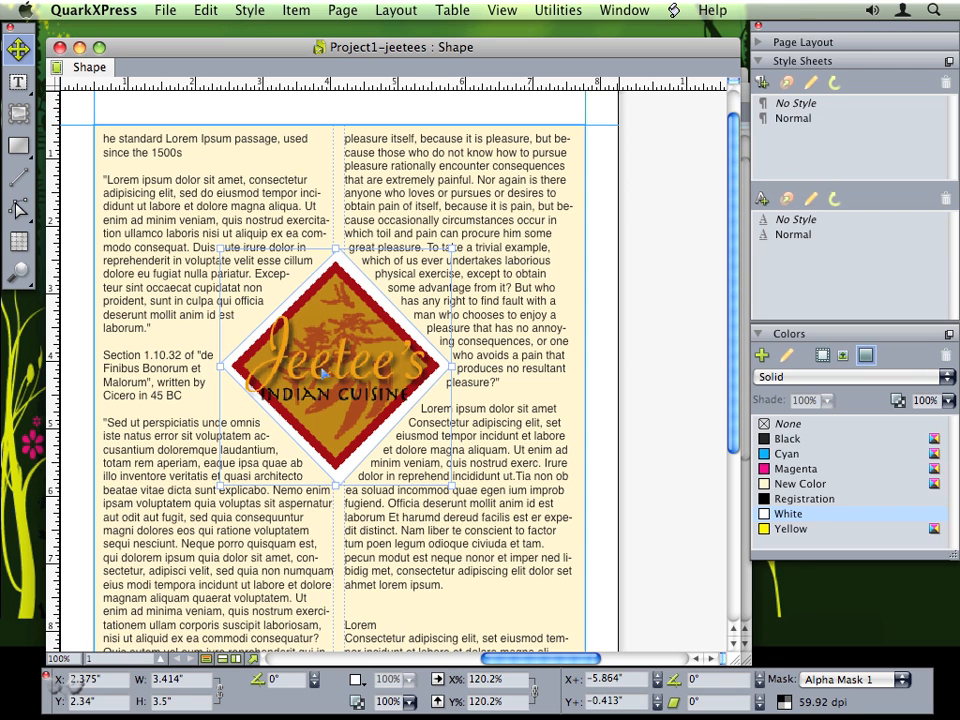
{"action": "key", "text": "Delete"}
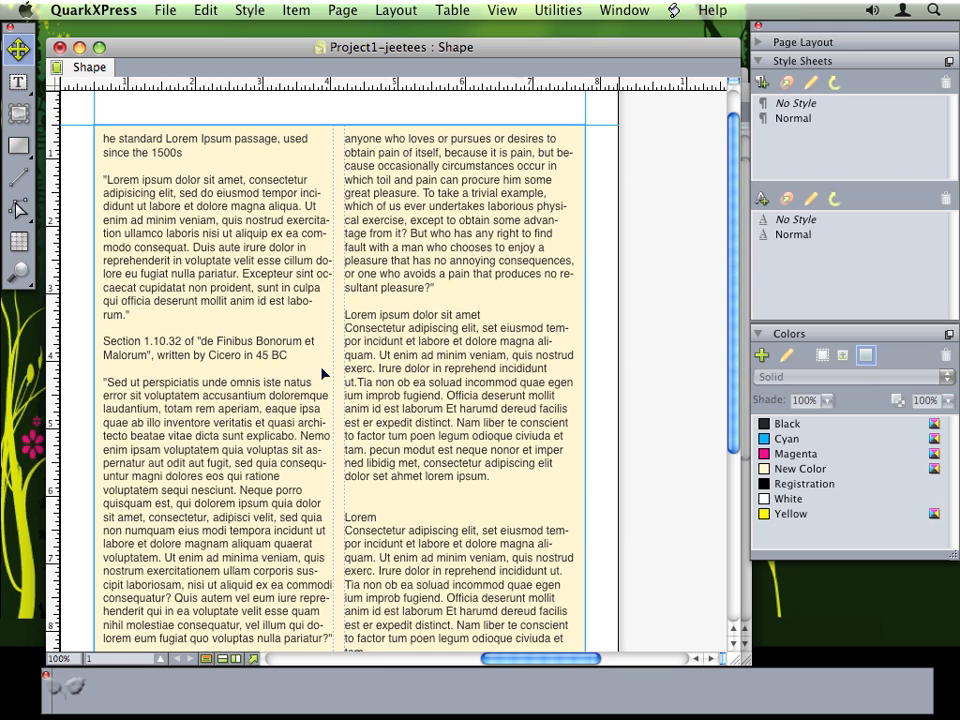
- Draw a picture box across both text columns and import the Jeetees.psd logo into it
{"action": "left_click", "coordinate": [21, 116]}
{"action": "left_click_drag", "start_coordinate": [219, 224], "coordinate": [458, 446]}
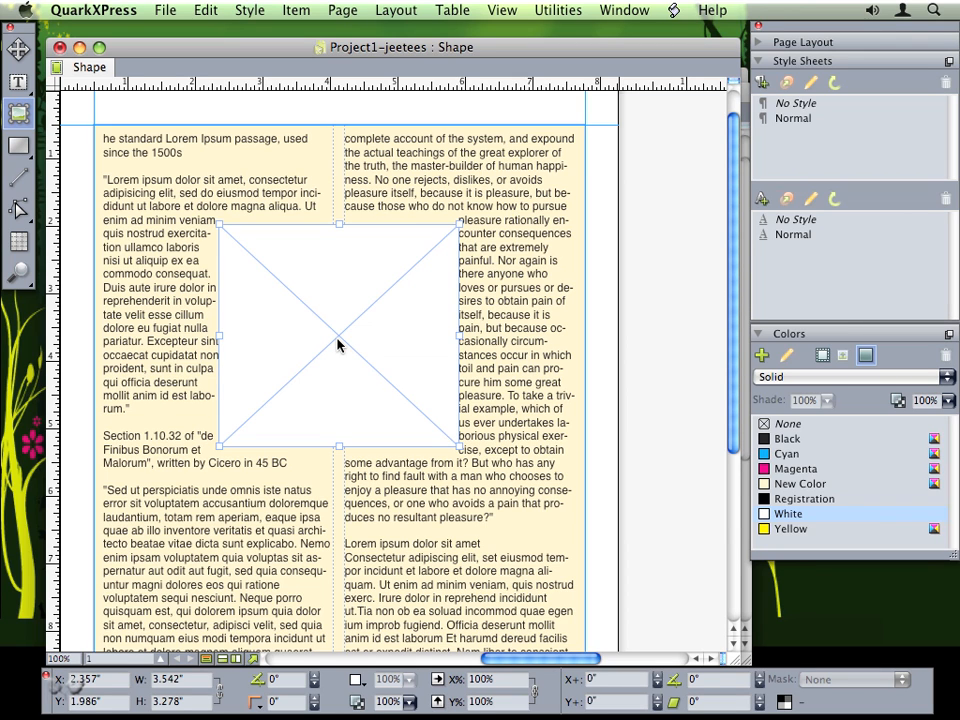
{"action": "key", "text": "super+e"}
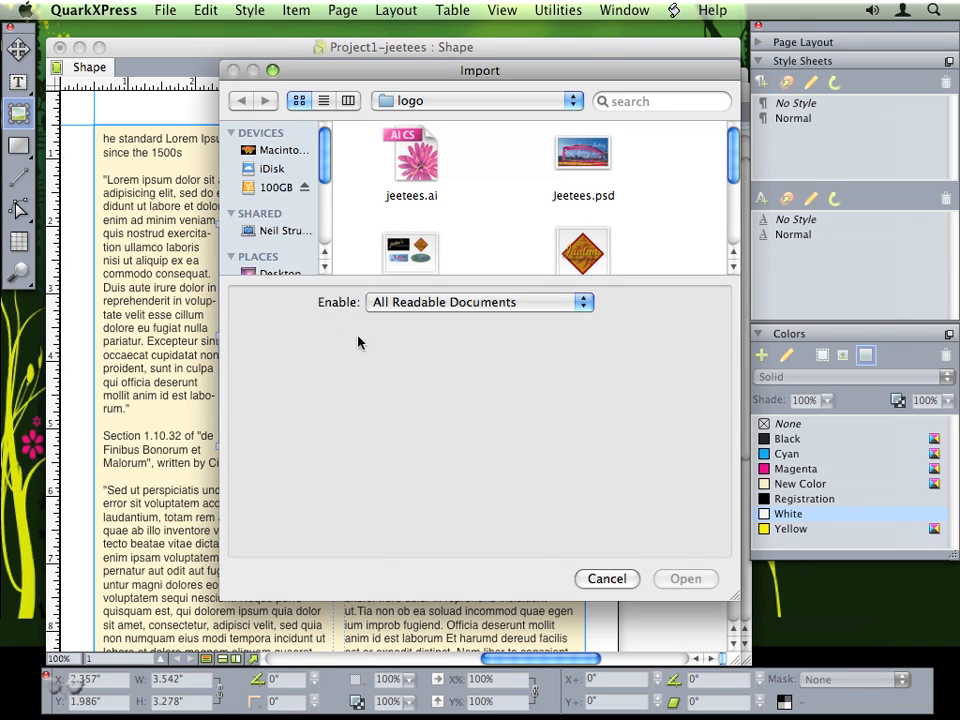
{"action": "left_click", "coordinate": [420, 258]}
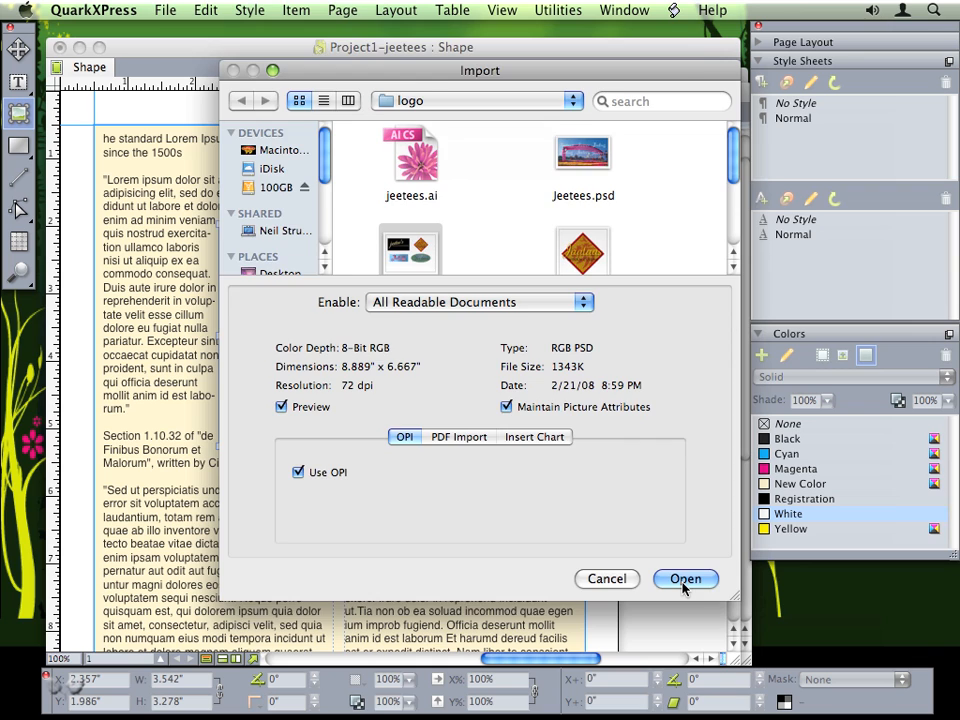
{"action": "left_click", "coordinate": [683, 579]}
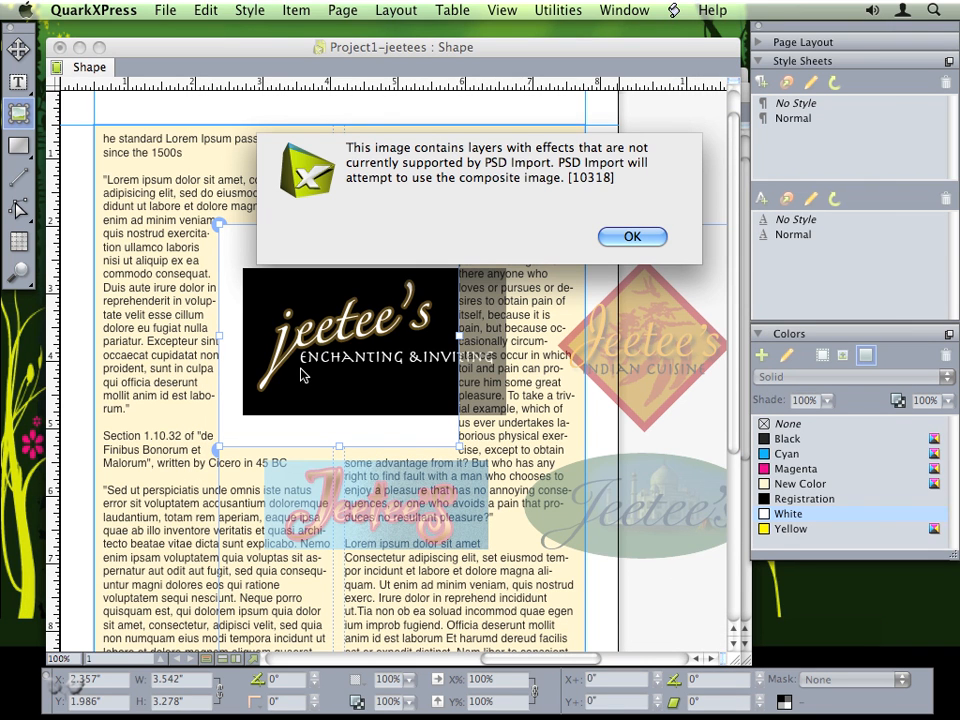
{"action": "left_click", "coordinate": [630, 237]}
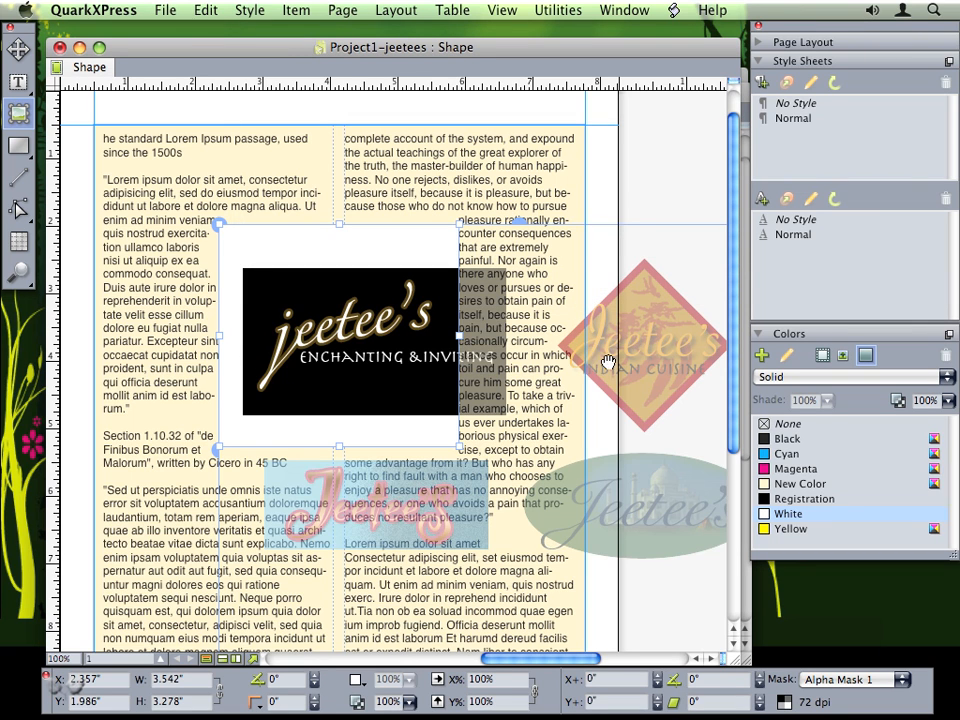
- Centre the red diamond logo in its picture box and enlarge it to 122.8%
{"action": "left_click_drag", "start_coordinate": [407, 360], "coordinate": [224, 358]}
{"action": "left_click_drag", "start_coordinate": [386, 354], "coordinate": [270, 349]}
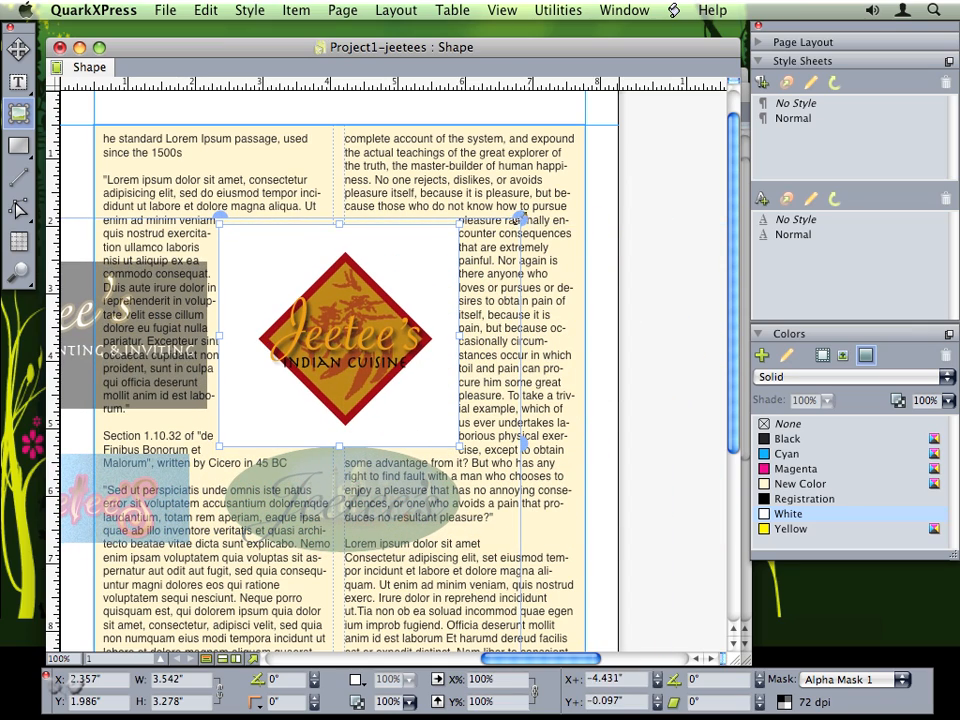
{"action": "left_click_drag", "start_coordinate": [519, 218], "coordinate": [657, 156]}
{"action": "left_click_drag", "start_coordinate": [541, 234], "coordinate": [441, 304]}
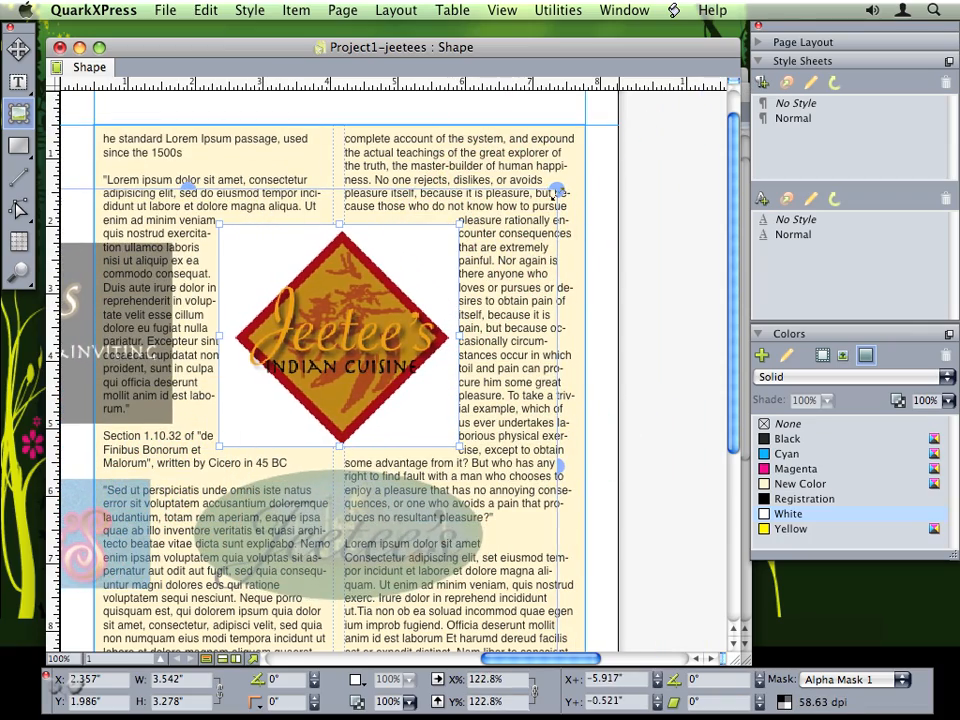
- Undo a trial rotation of the picture and switch to the Select Point tool
{"action": "left_click_drag", "start_coordinate": [569, 186], "coordinate": [519, 159]}
{"action": "key", "text": "super+z"}
{"action": "left_click", "coordinate": [21, 211]}
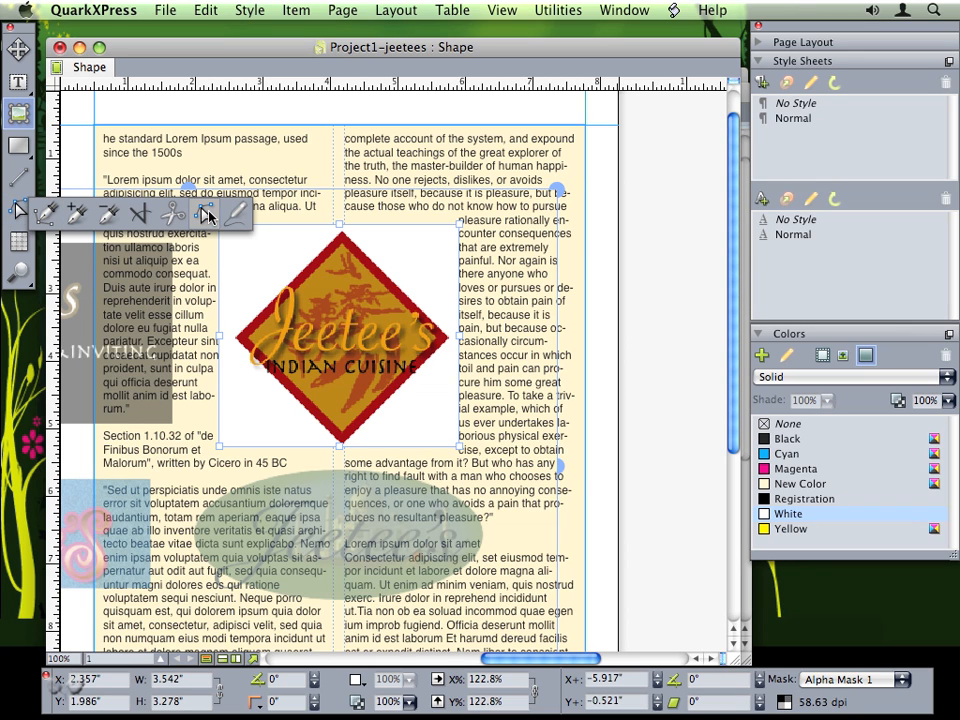
{"action": "left_click", "coordinate": [207, 215]}
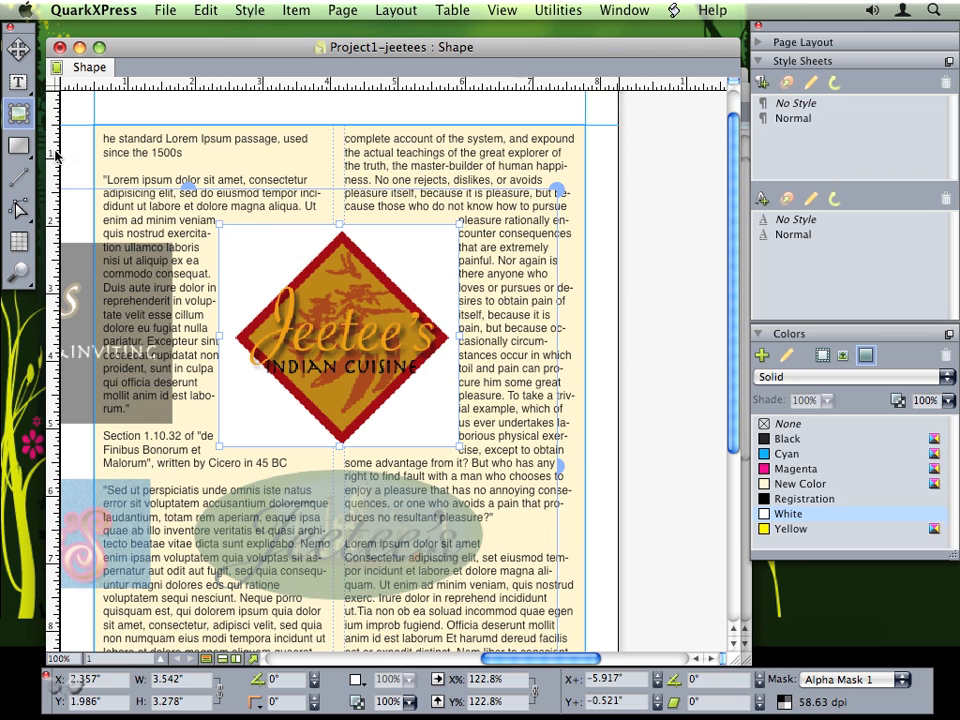
- Use ShapeMaker to turn the logo box into a regular 4-sided polygon with 0 curvature
{"action": "left_click", "coordinate": [558, 9]}
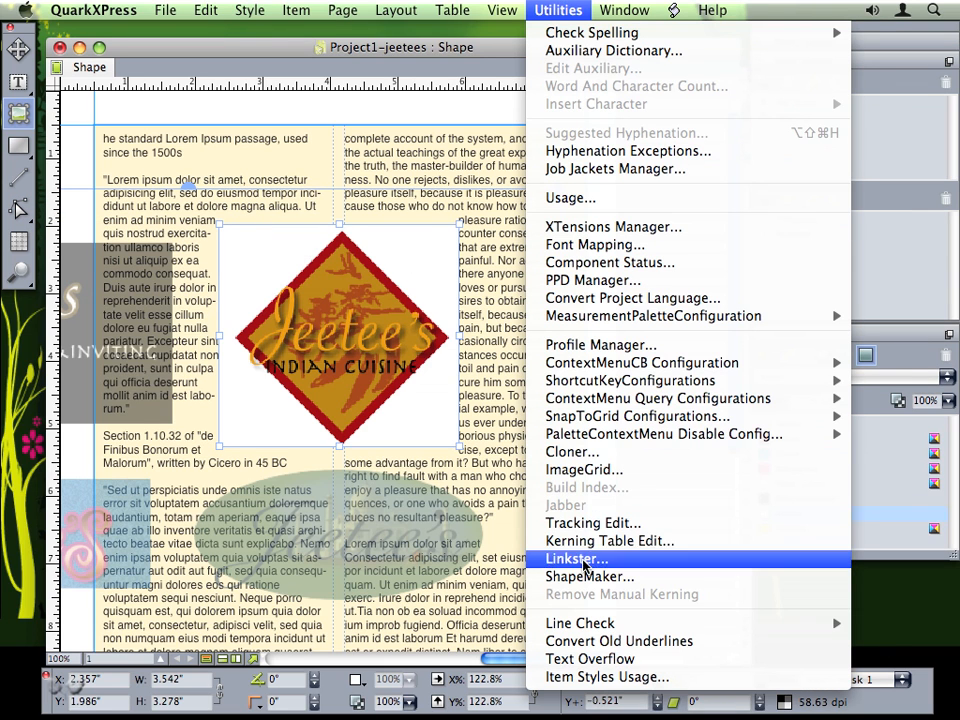
{"action": "left_click", "coordinate": [560, 577]}
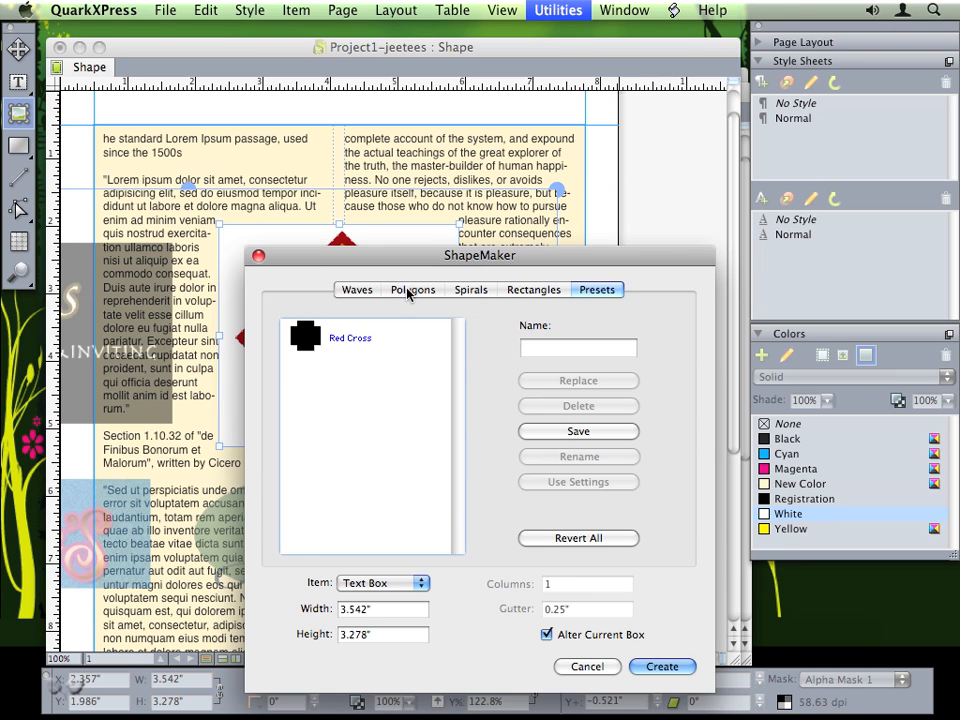
{"action": "left_click", "coordinate": [402, 290]}
{"action": "left_click_drag", "start_coordinate": [385, 258], "coordinate": [546, 209]}
{"action": "left_click", "coordinate": [538, 290]}
{"action": "left_click", "coordinate": [538, 288]}
{"action": "key", "text": "BackSpace"}
{"action": "type", "text": "4"}
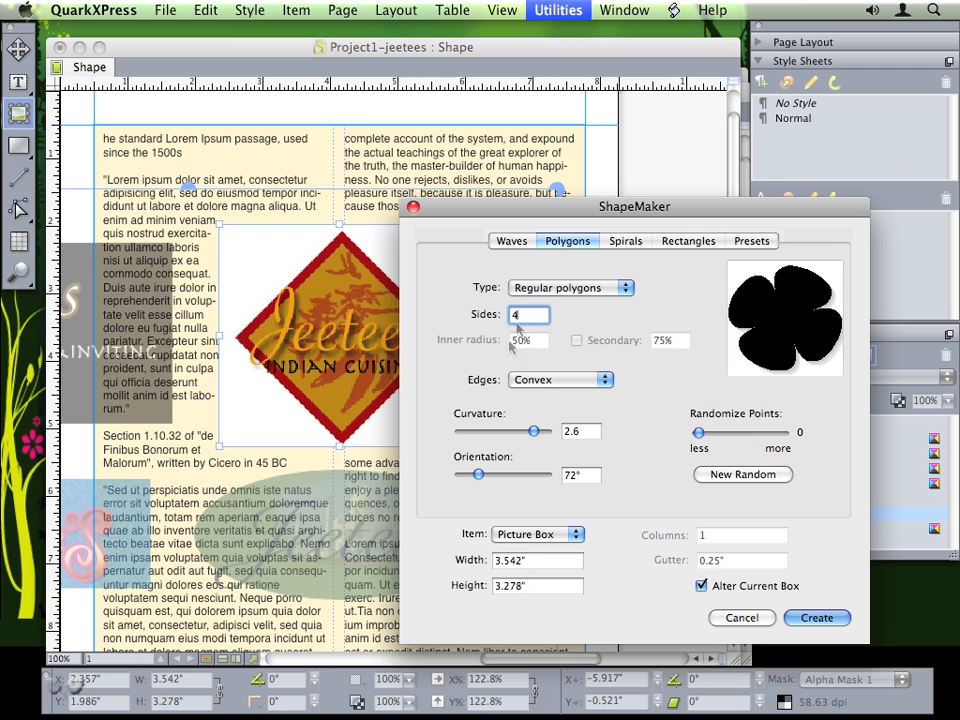
{"action": "left_click_drag", "start_coordinate": [533, 431], "coordinate": [460, 481]}
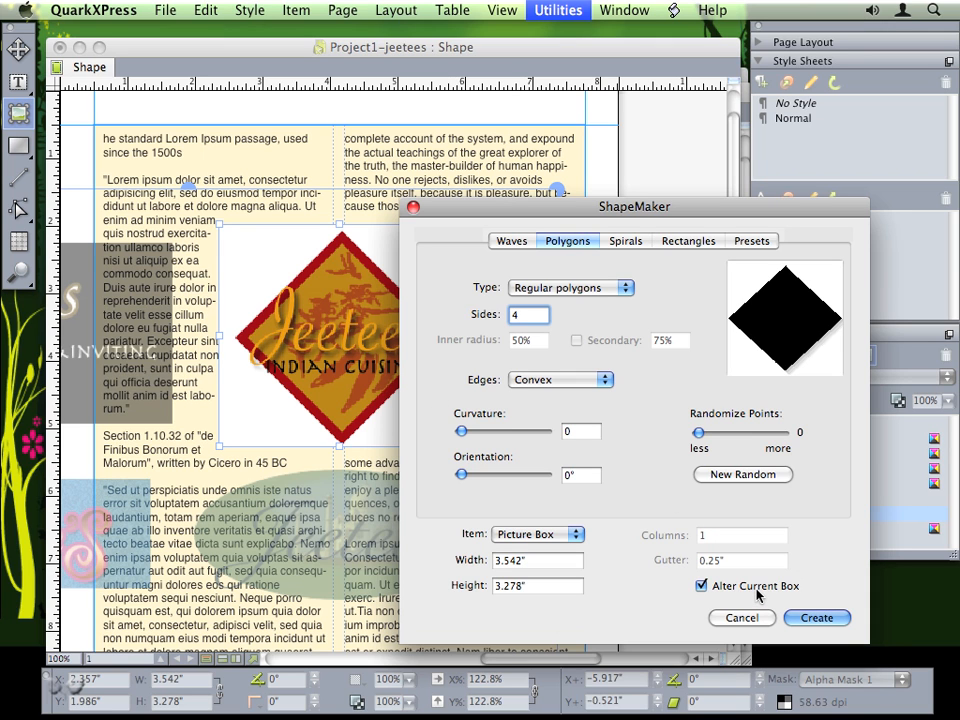
{"action": "left_click", "coordinate": [805, 618]}
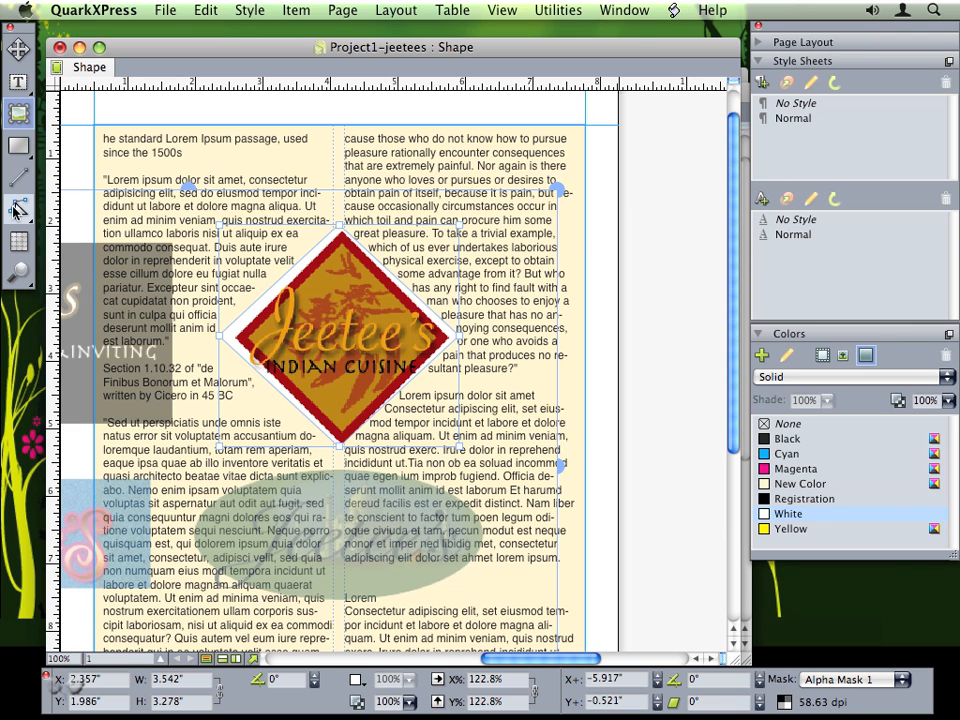
- Adjust the diamond's left, bottom and top points to hug the logo, then select it as an item
{"action": "left_click", "coordinate": [17, 208]}
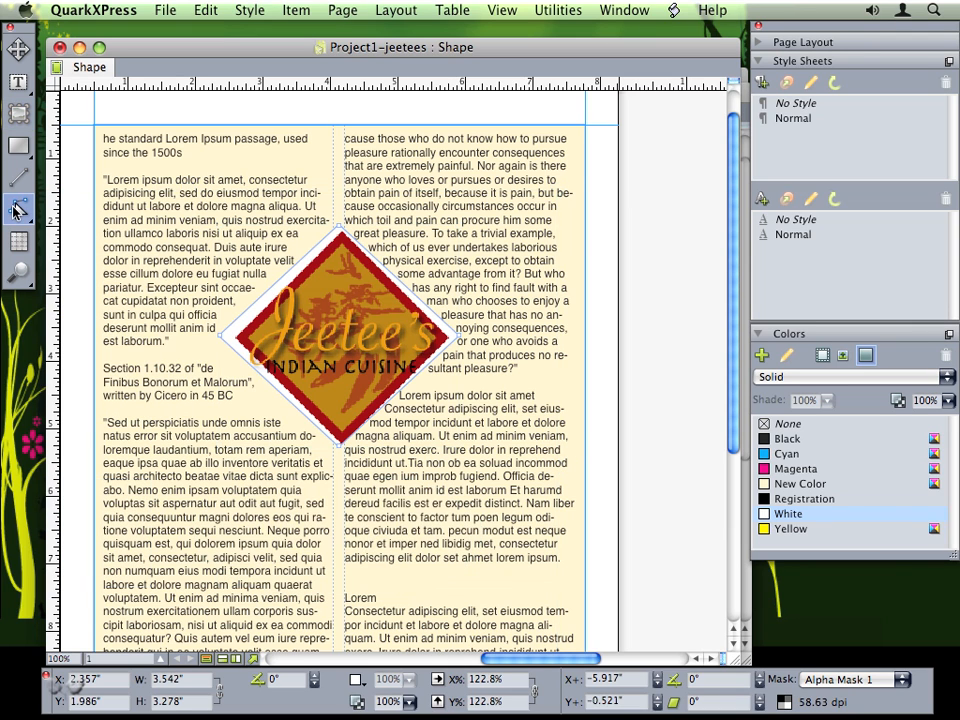
{"action": "left_click_drag", "start_coordinate": [222, 338], "coordinate": [230, 339]}
{"action": "left_click_drag", "start_coordinate": [340, 446], "coordinate": [343, 457]}
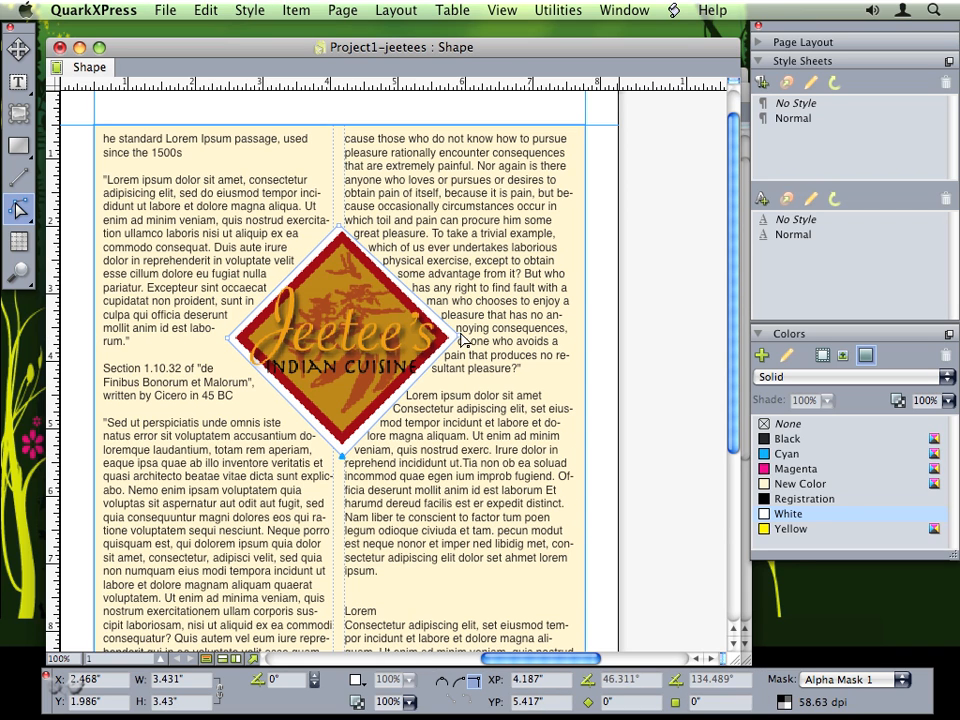
{"action": "left_click_drag", "start_coordinate": [341, 228], "coordinate": [342, 218]}
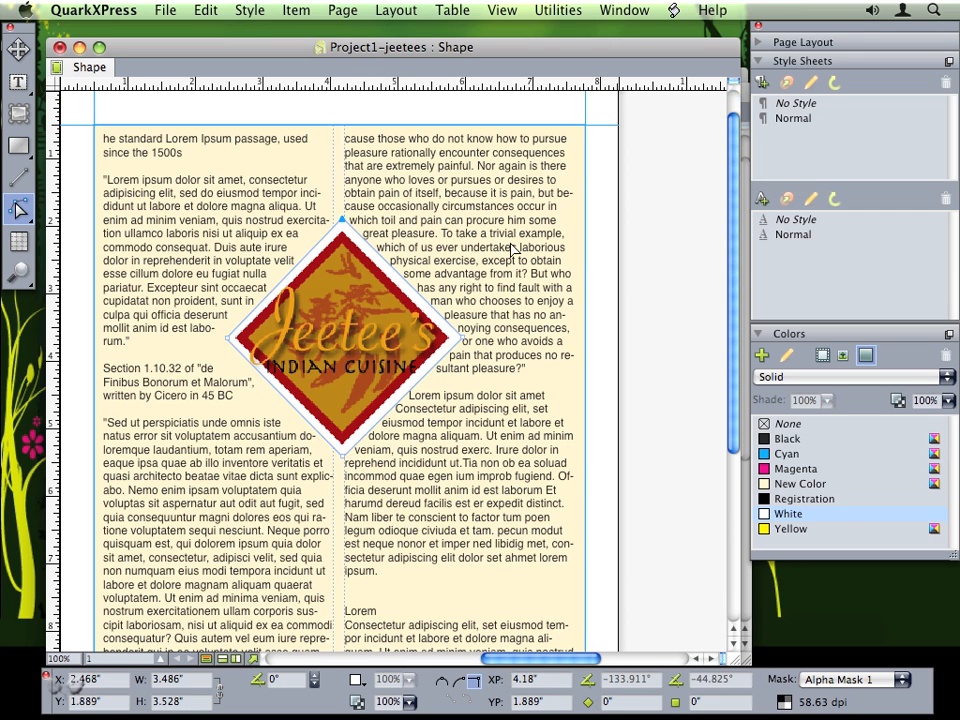
{"action": "left_click", "coordinate": [18, 48]}
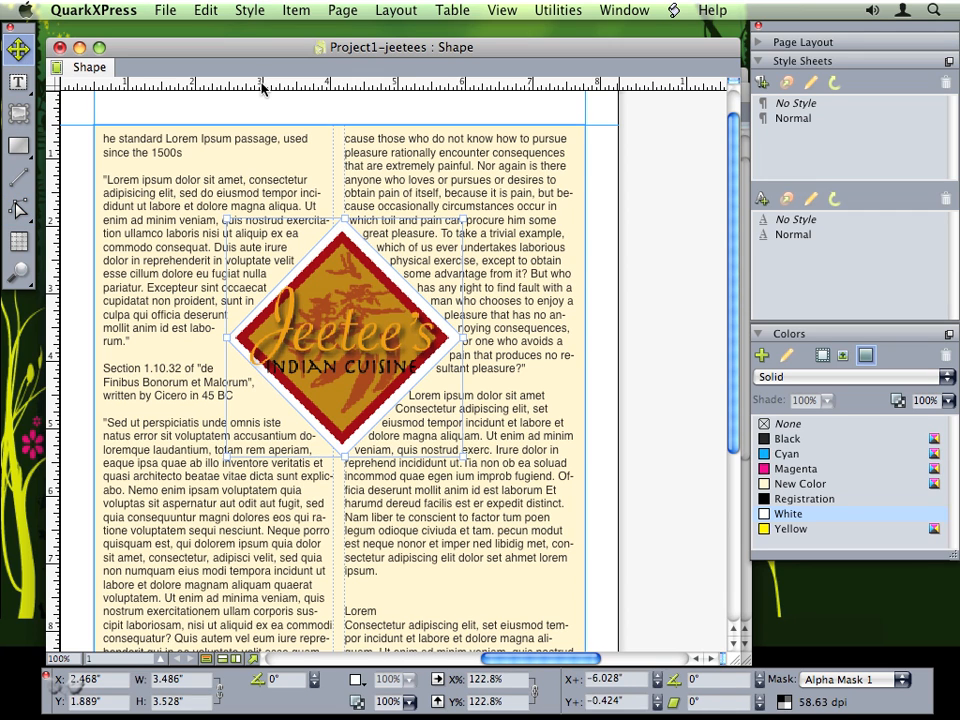
{"action": "left_click", "coordinate": [312, 8]}
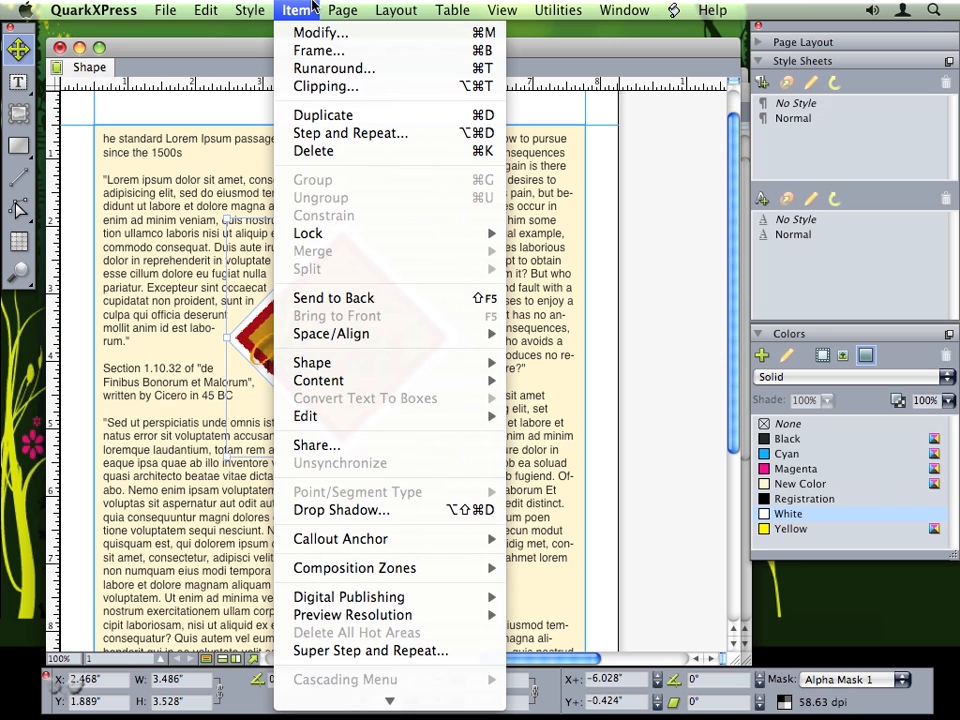
- Give the logo a 5 pt runaround outset and reveal the reflowed text around it
{"action": "left_click", "coordinate": [300, 68]}
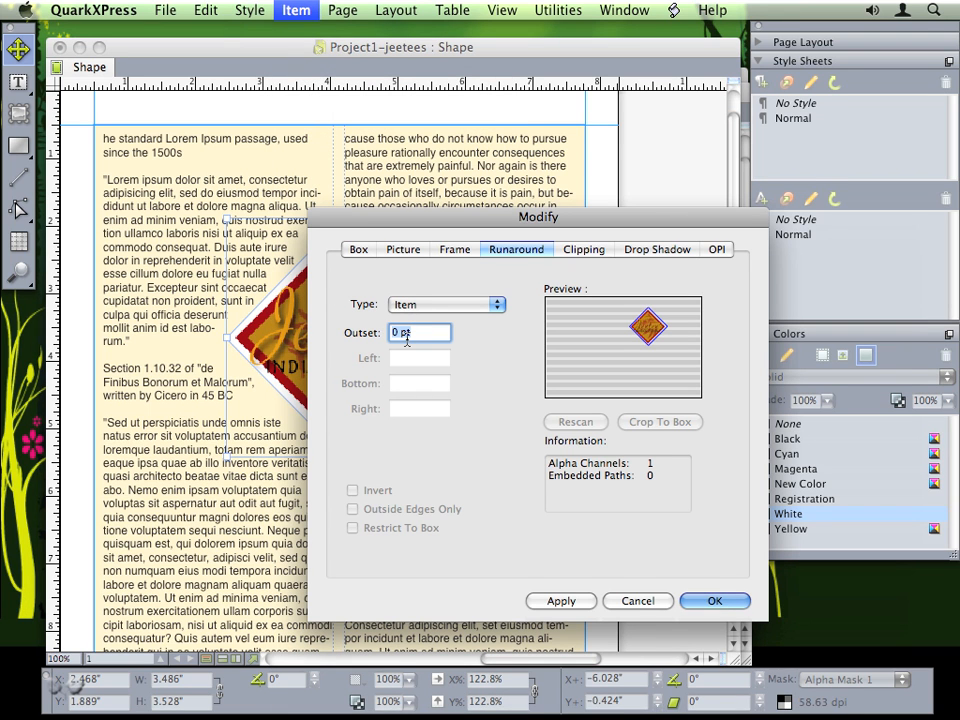
{"action": "type", "text": "5"}
{"action": "left_click", "coordinate": [566, 601]}
{"action": "left_click_drag", "start_coordinate": [422, 216], "coordinate": [586, 213]}
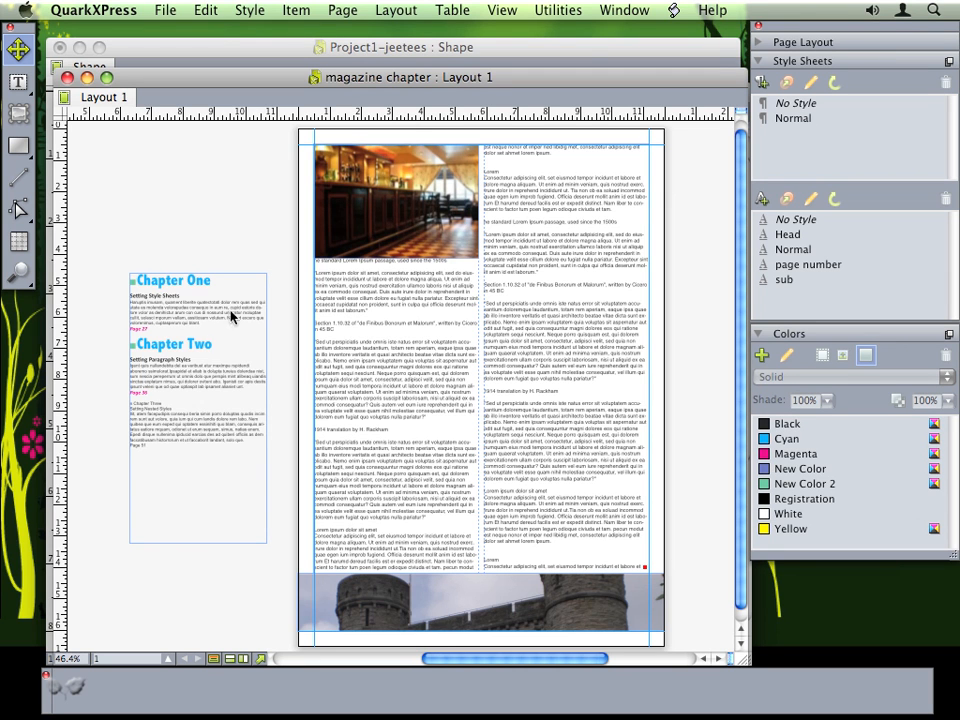
- Select the chapter sidebar box, view the layout at Actual Size, and pan to the sidebar
{"action": "left_click", "coordinate": [192, 342]}
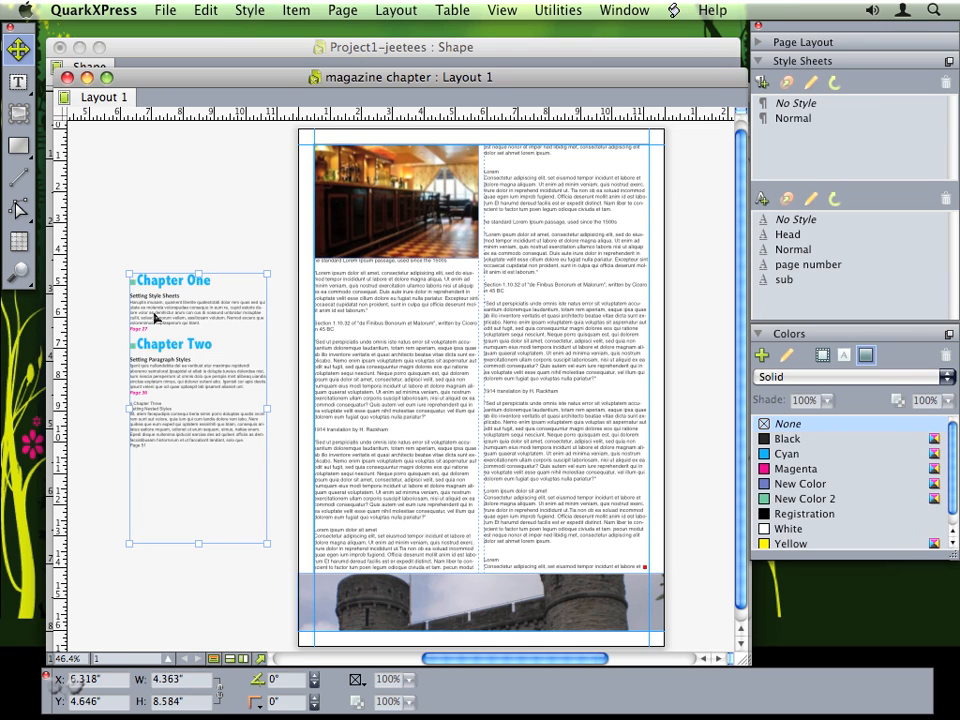
{"action": "right_click", "coordinate": [192, 220]}
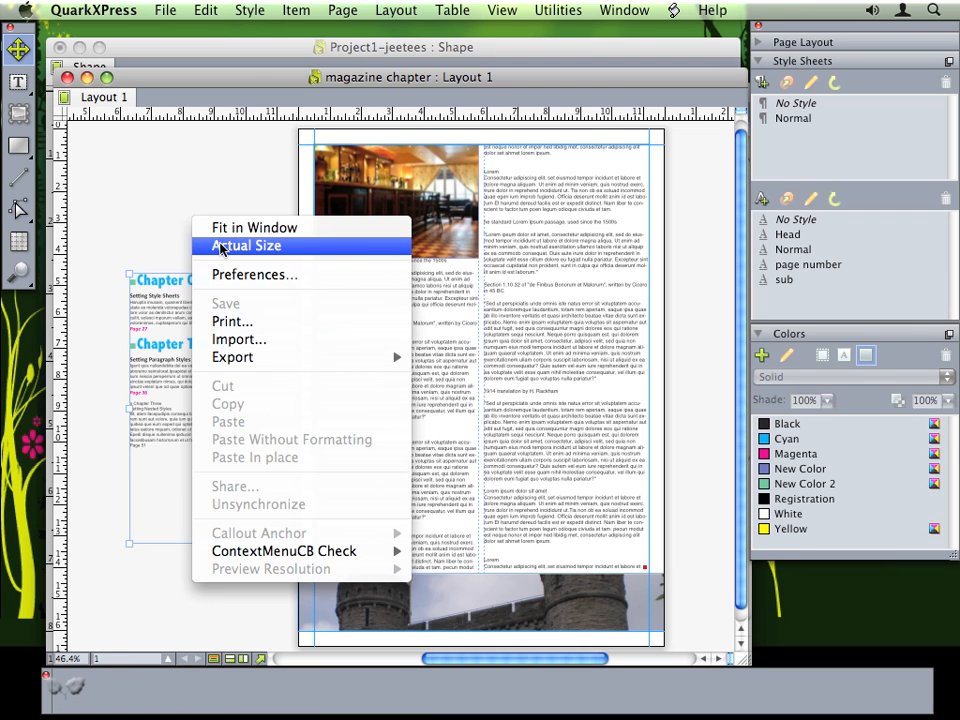
{"action": "left_click", "coordinate": [220, 246]}
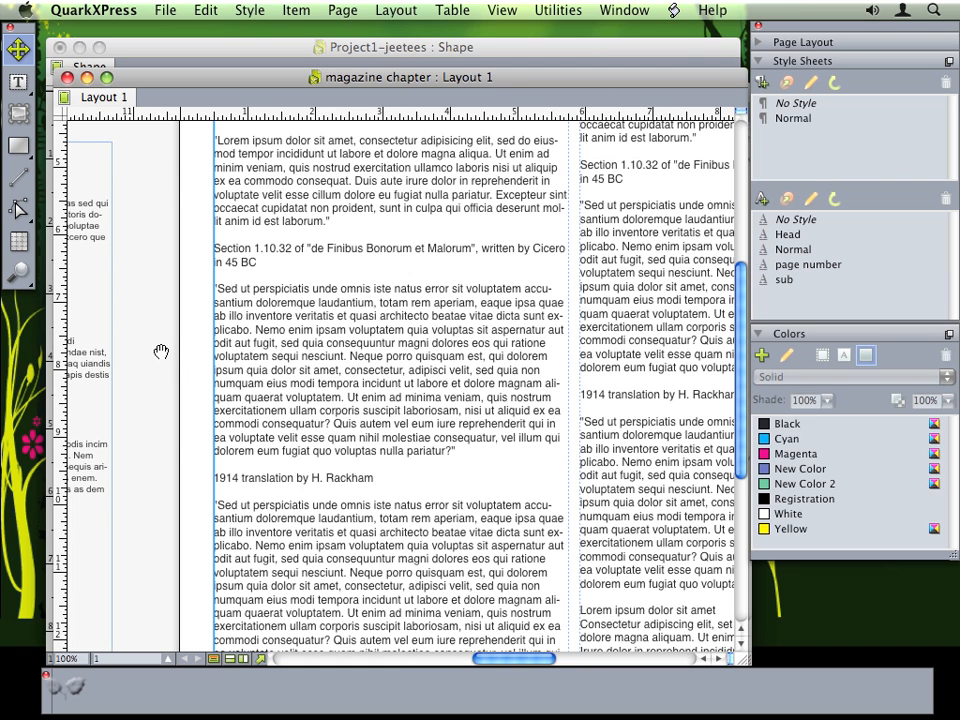
{"action": "left_click_drag", "start_coordinate": [151, 354], "coordinate": [566, 384]}
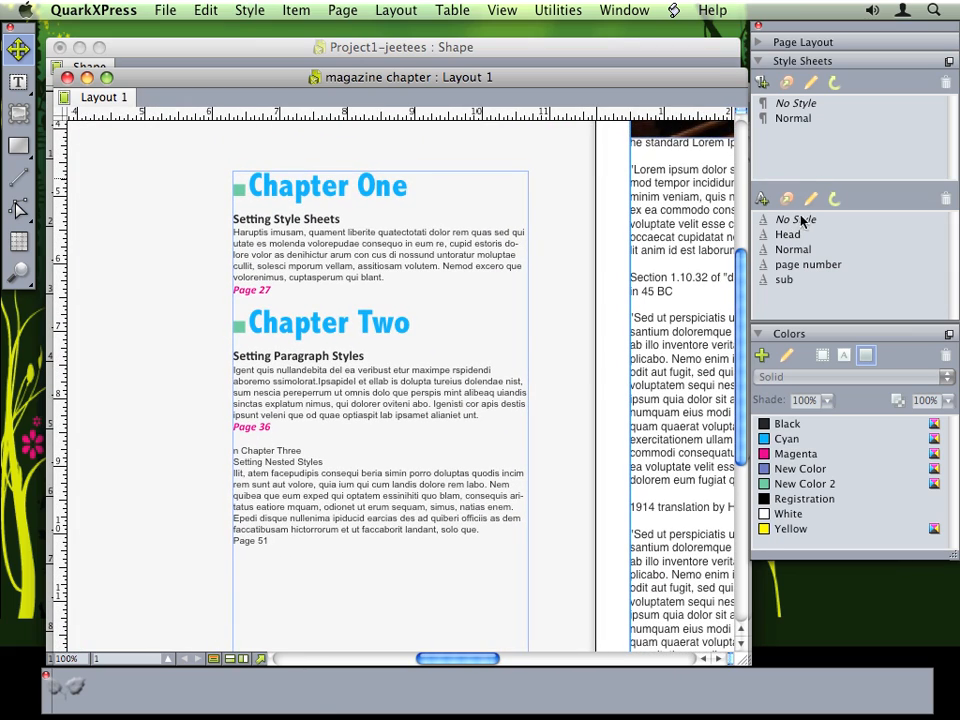
- Give Chapter Three the same green square bullet that Chapter Two uses
{"action": "left_click", "coordinate": [475, 404]}
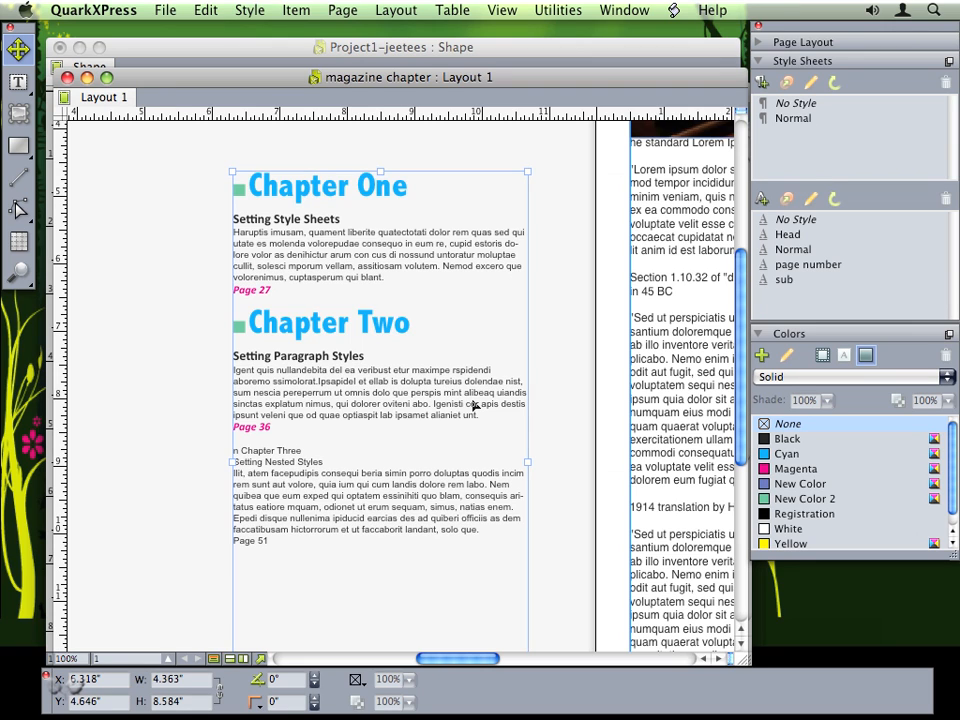
{"action": "left_click", "coordinate": [18, 82]}
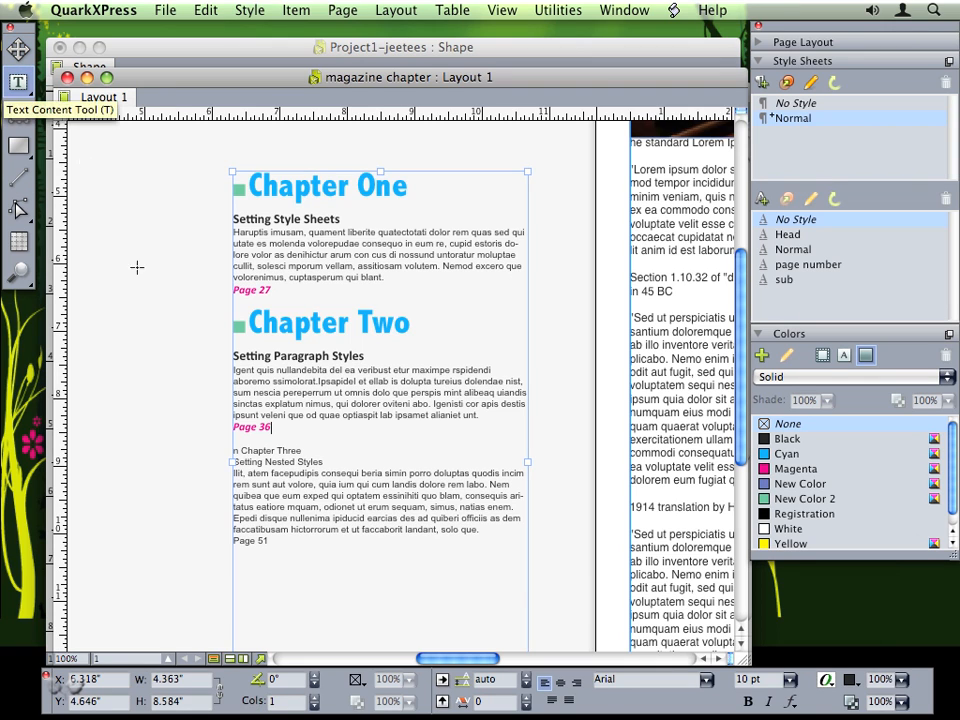
{"action": "left_click", "coordinate": [231, 451]}
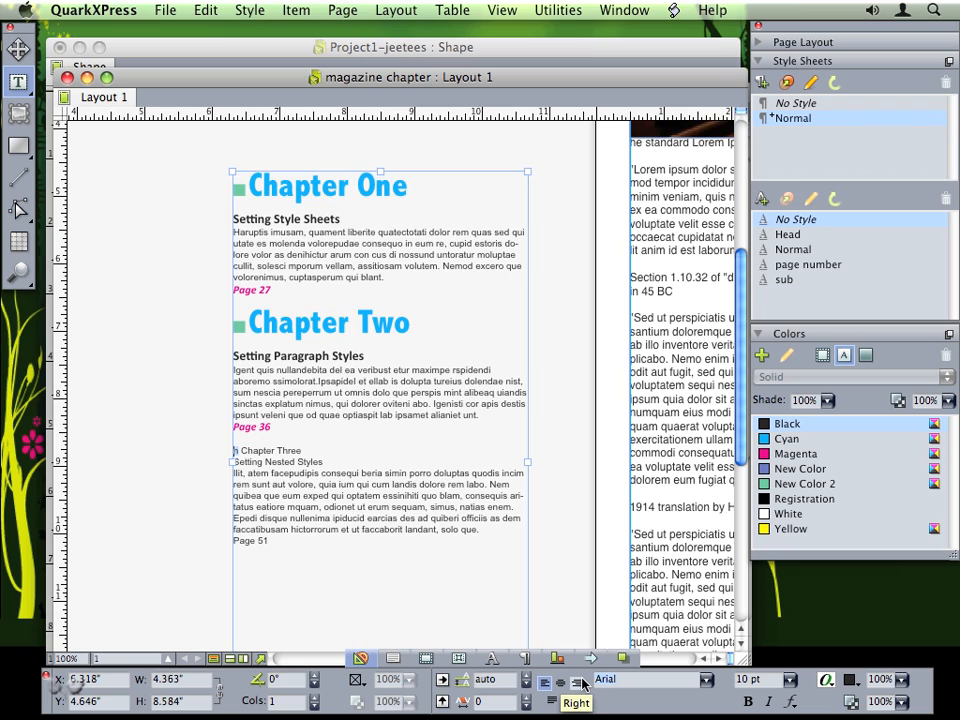
{"action": "type", "text": "z"}
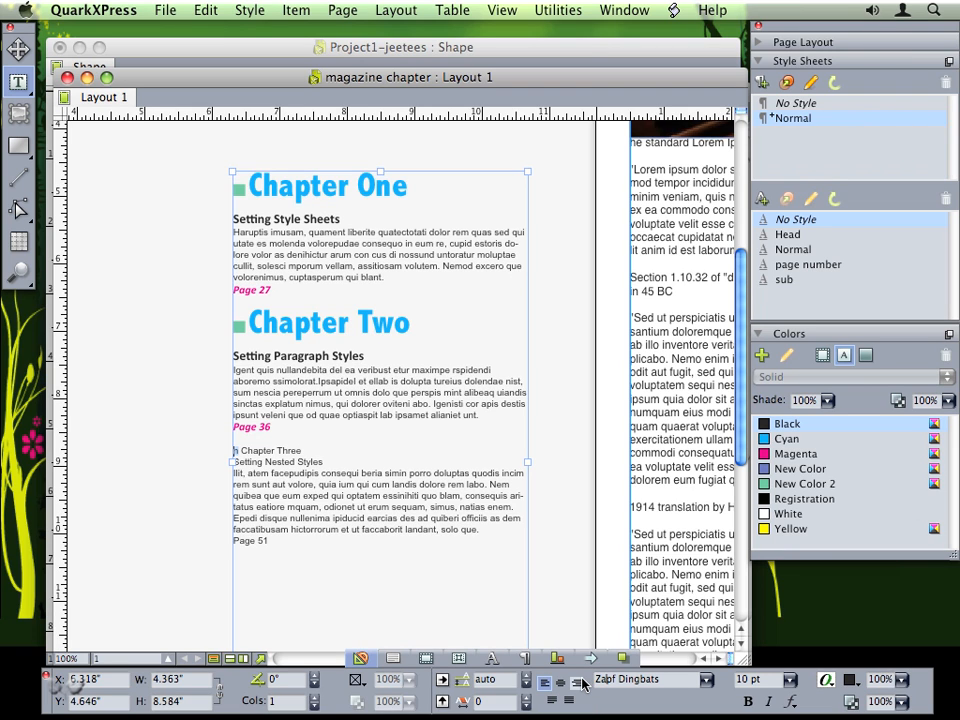
{"action": "key", "text": "super+shift+period"}
{"action": "key", "text": "super+shift+period"}
{"action": "key", "text": "super+shift+period"}
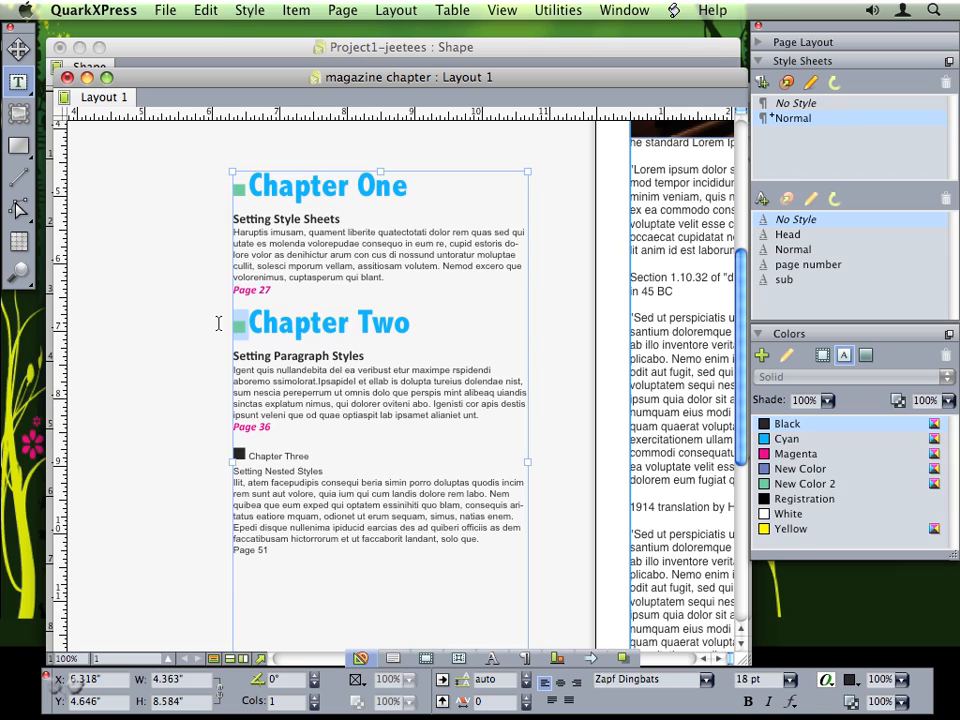
{"action": "left_click_drag", "start_coordinate": [249, 330], "coordinate": [234, 326]}
{"action": "left_click_drag", "start_coordinate": [250, 458], "coordinate": [216, 457]}
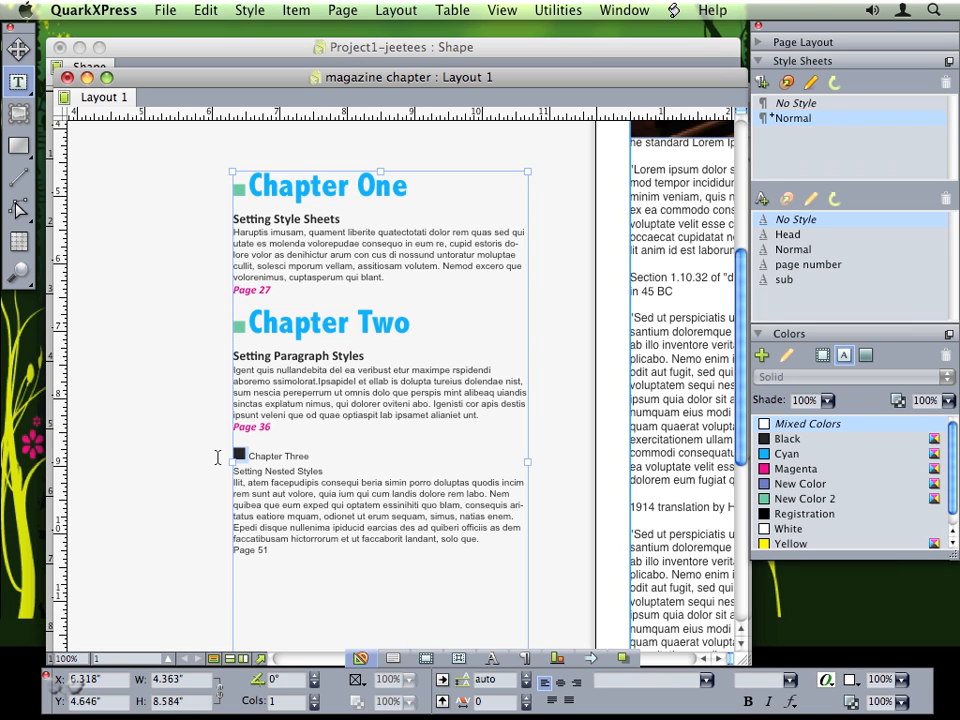
{"action": "type", "text": "■"}
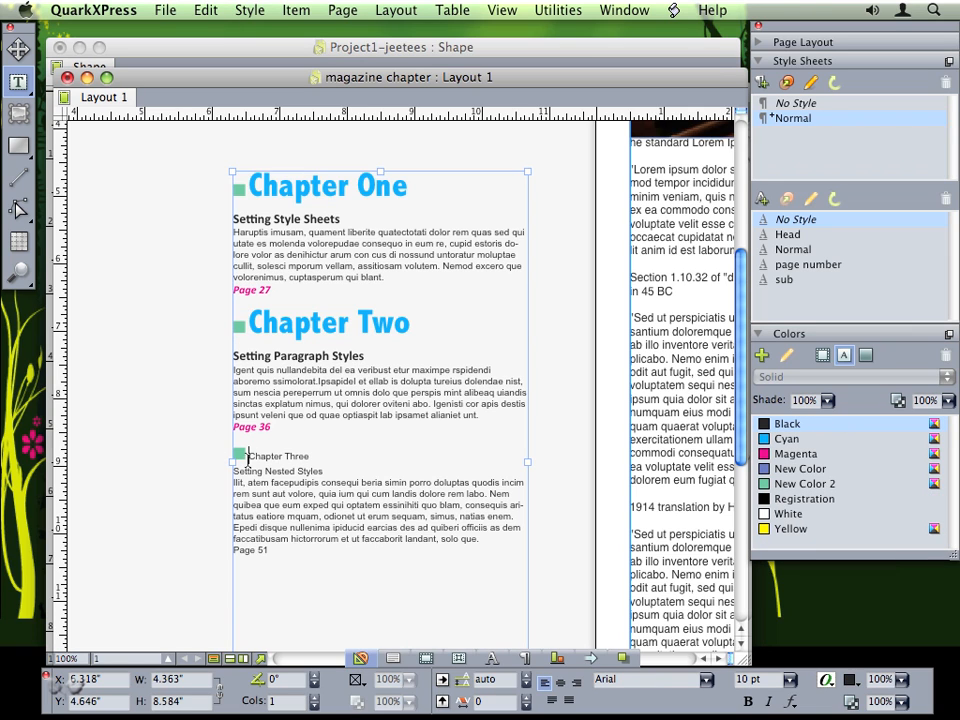
- Apply Head to Chapter Three, sub to Setting Nested Styles, and page number to Page 51
{"action": "left_click_drag", "start_coordinate": [249, 456], "coordinate": [314, 456]}
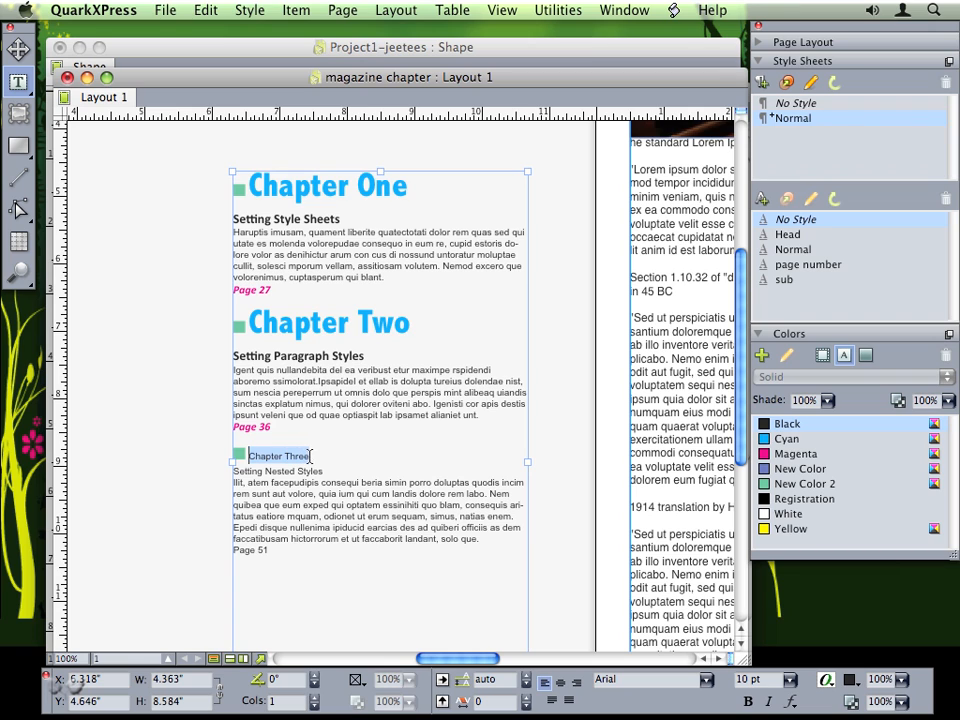
{"action": "left_click", "coordinate": [797, 236]}
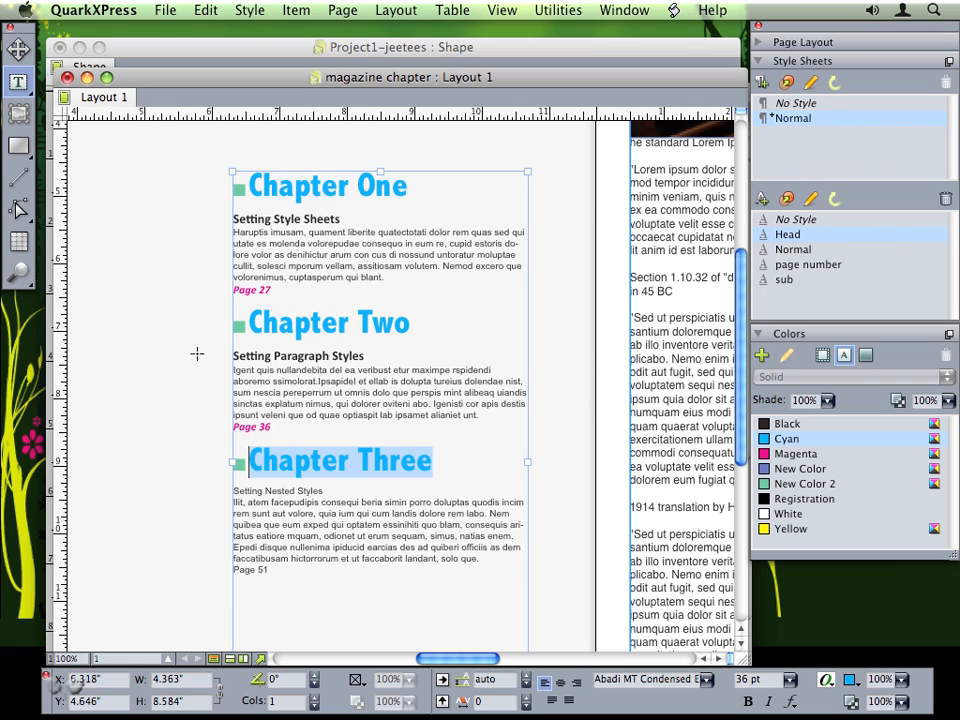
{"action": "left_click_drag", "start_coordinate": [328, 490], "coordinate": [232, 490]}
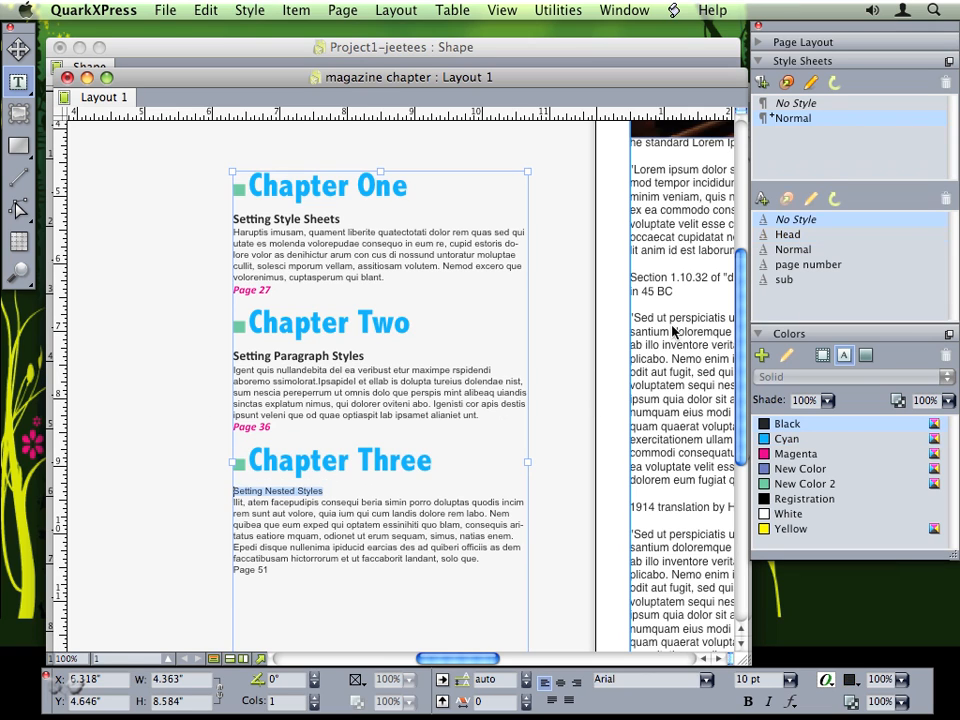
{"action": "left_click", "coordinate": [784, 279]}
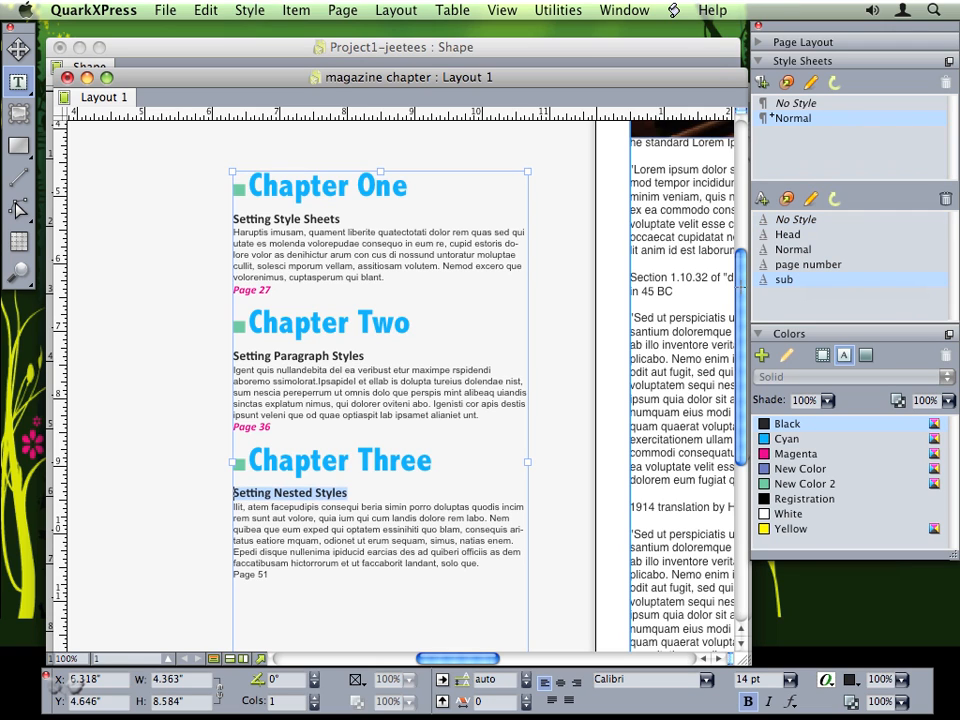
{"action": "left_click_drag", "start_coordinate": [276, 578], "coordinate": [226, 578]}
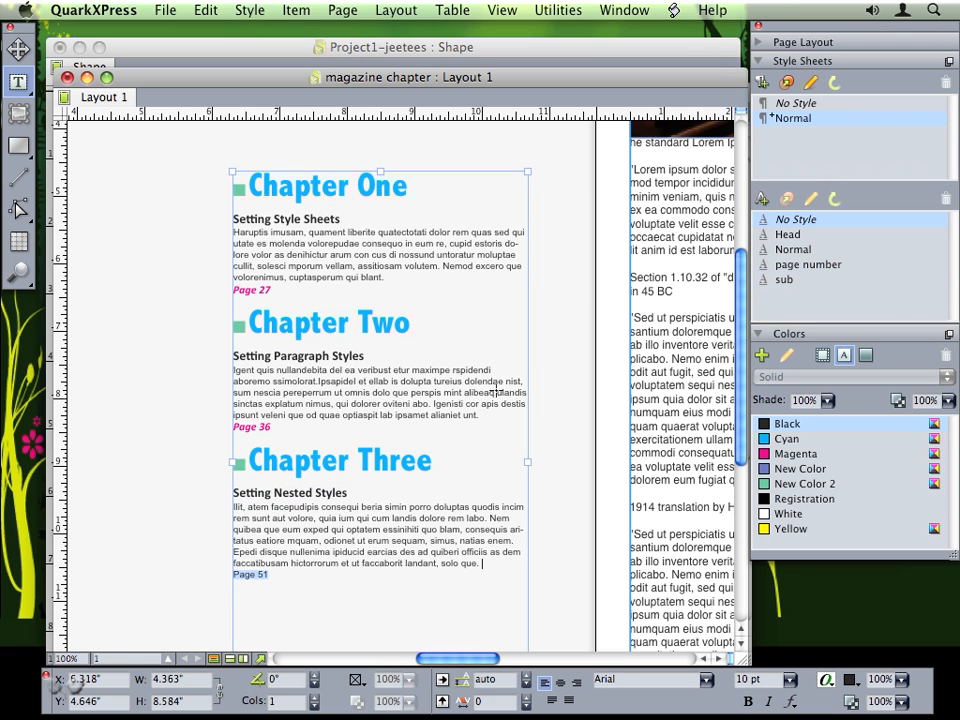
{"action": "left_click", "coordinate": [805, 266]}
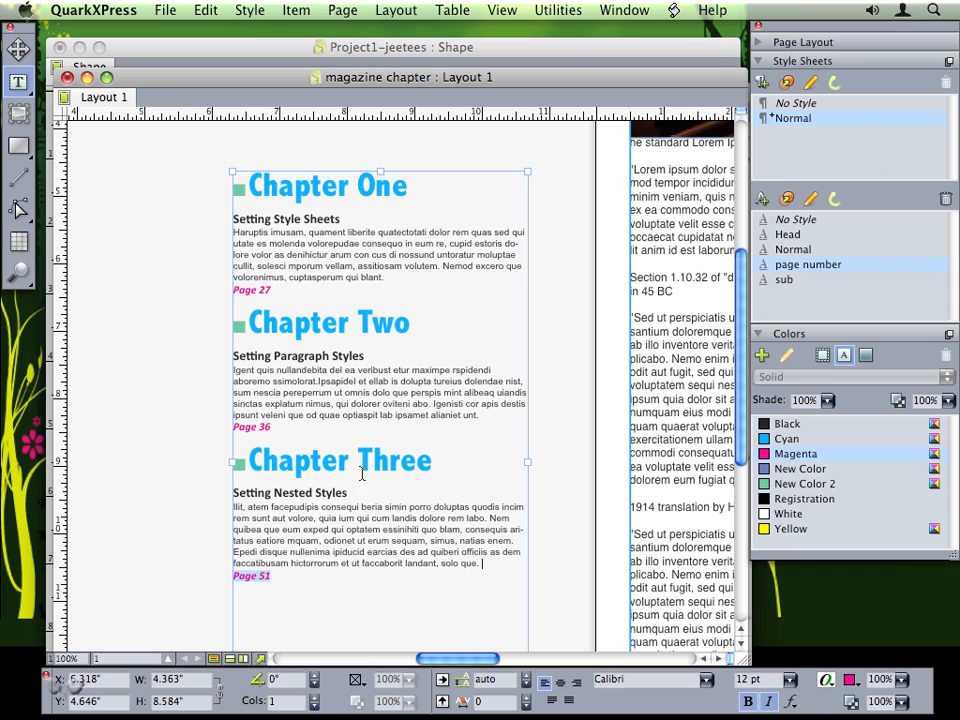
{"action": "left_click", "coordinate": [326, 478]}
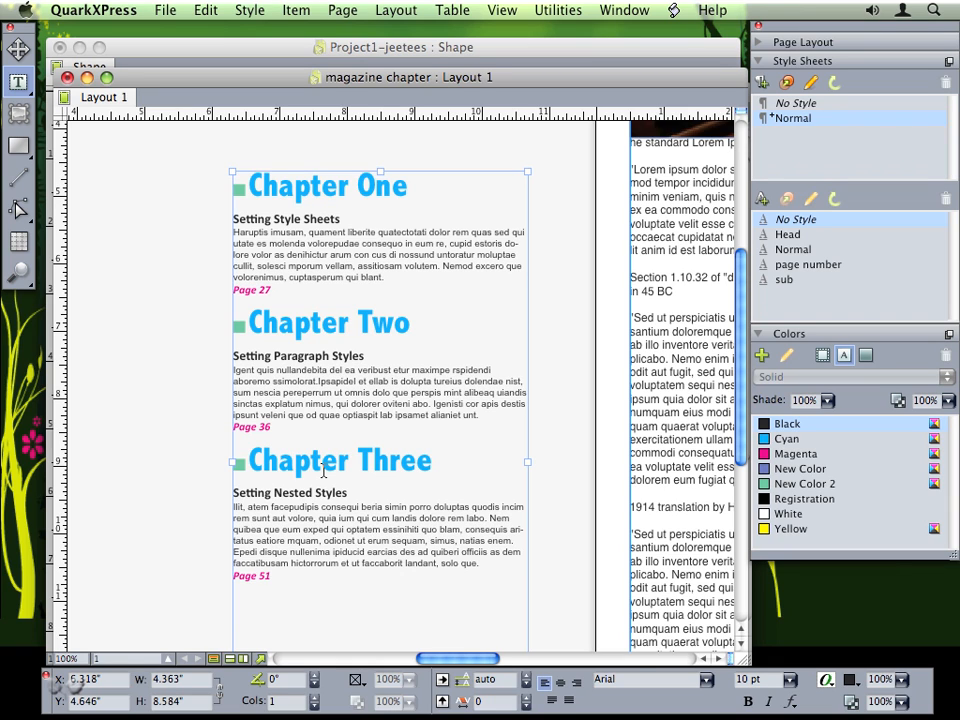
- Create a new pale light blue colour named LtBluBkg
{"action": "left_click", "coordinate": [855, 682]}
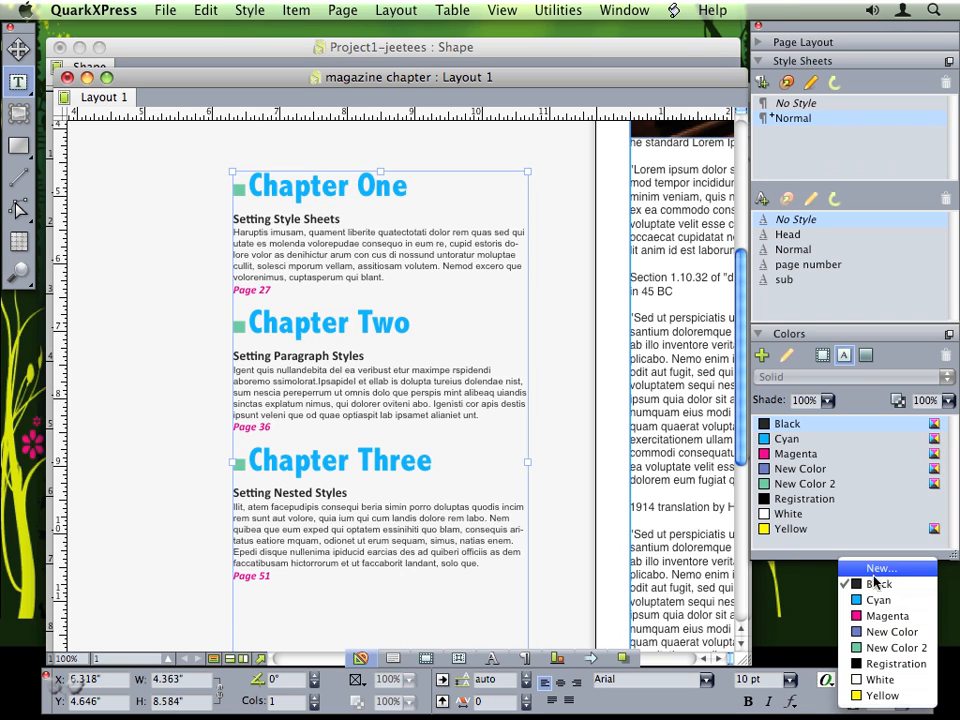
{"action": "left_click", "coordinate": [604, 527]}
{"action": "left_click", "coordinate": [764, 354]}
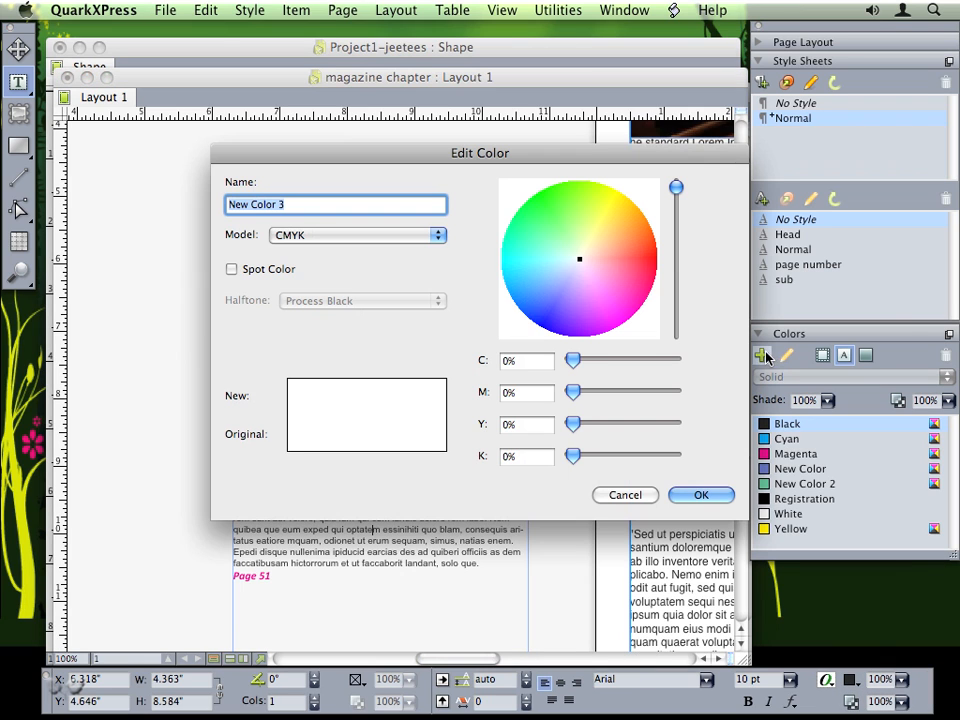
{"action": "left_click", "coordinate": [577, 264]}
{"action": "left_click", "coordinate": [575, 262]}
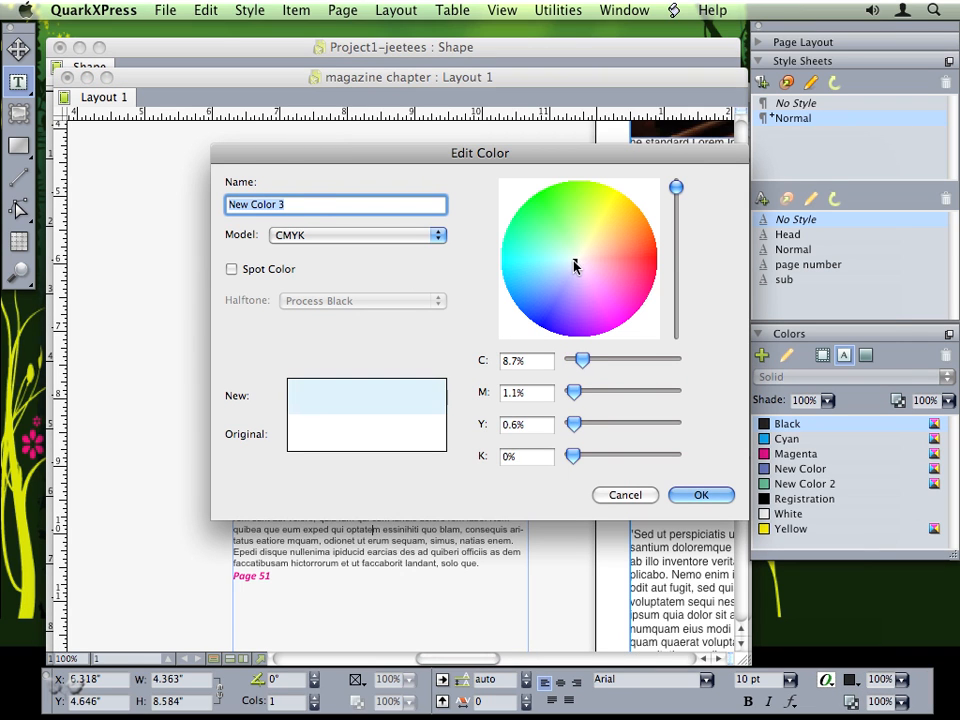
{"action": "type", "text": "LtBluBkg"}
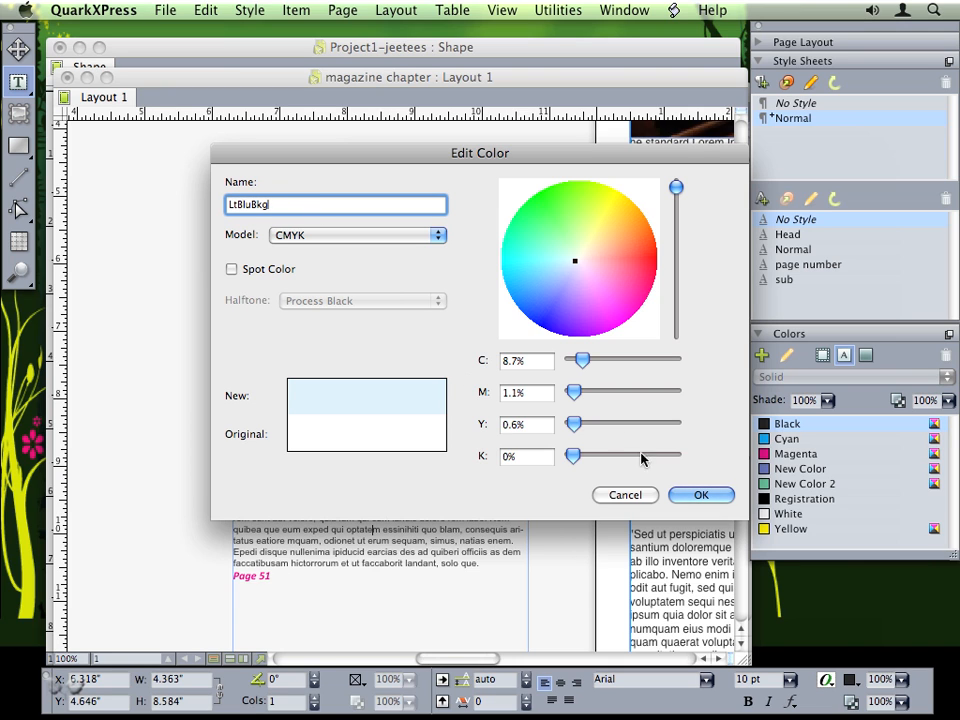
{"action": "left_click", "coordinate": [705, 495]}
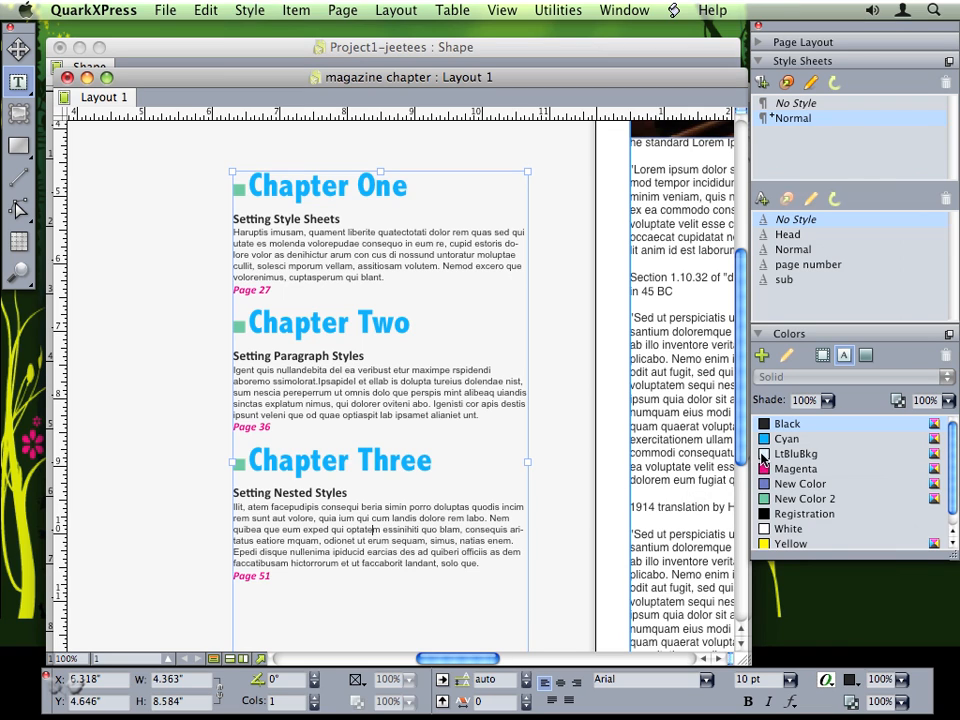
- Fill the chapter text box with LtBluBkg and add a blank line above Chapter One
{"action": "left_click_drag", "start_coordinate": [770, 438], "coordinate": [460, 482]}
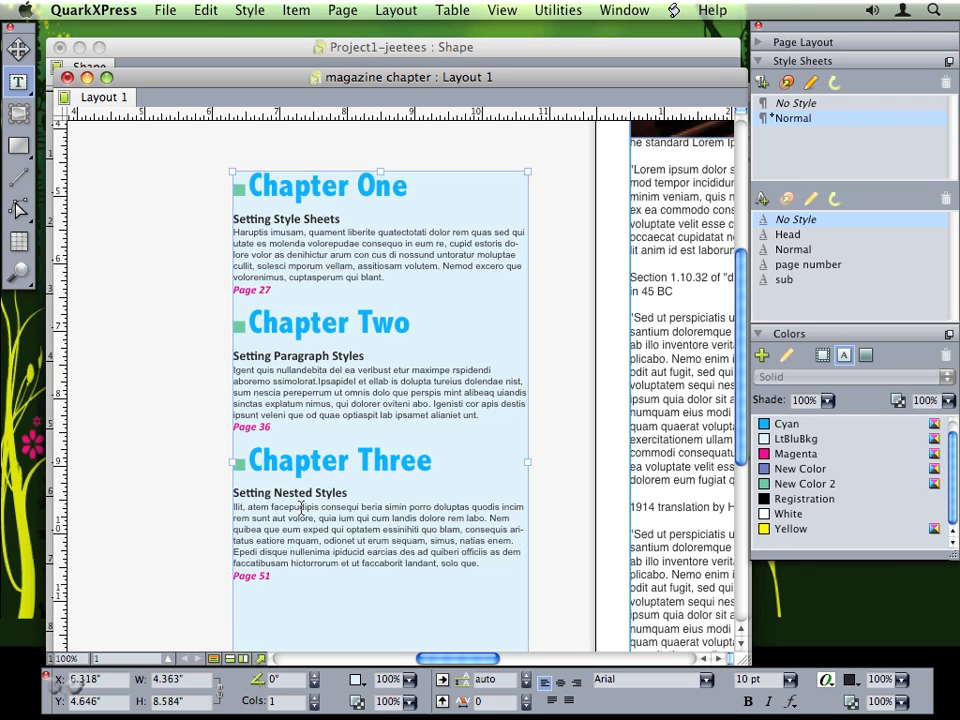
{"action": "left_click", "coordinate": [236, 193]}
{"action": "key", "text": "Return"}
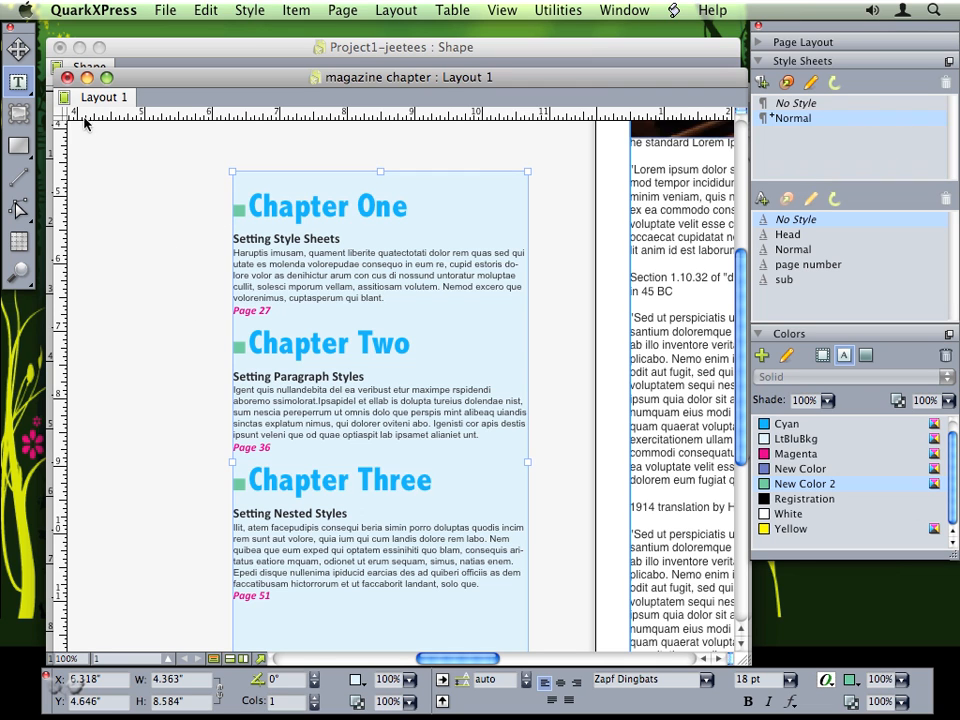
{"action": "left_click", "coordinate": [15, 51]}
- Zoom out and move the chapter box into the facing page's article
{"action": "left_click", "coordinate": [186, 471]}
{"action": "key", "text": "super+minus"}
{"action": "key", "text": "super+minus"}
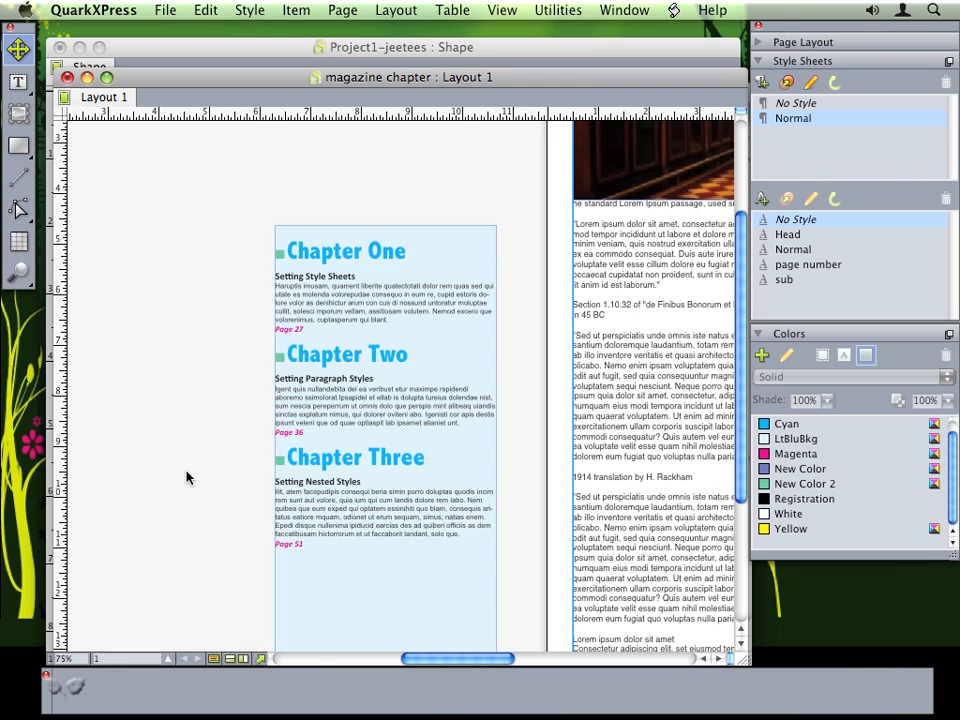
{"action": "left_click_drag", "start_coordinate": [368, 460], "coordinate": [562, 449]}
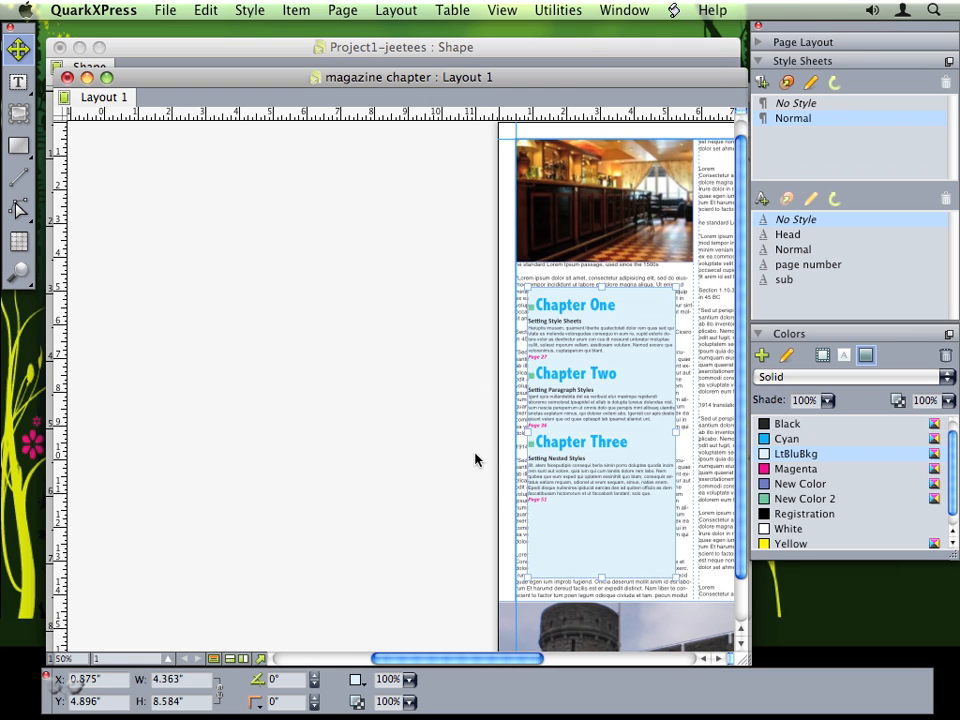
- Set the box's runaround type to Item with 5 pt offsets on all sides
{"action": "left_click", "coordinate": [296, 10]}
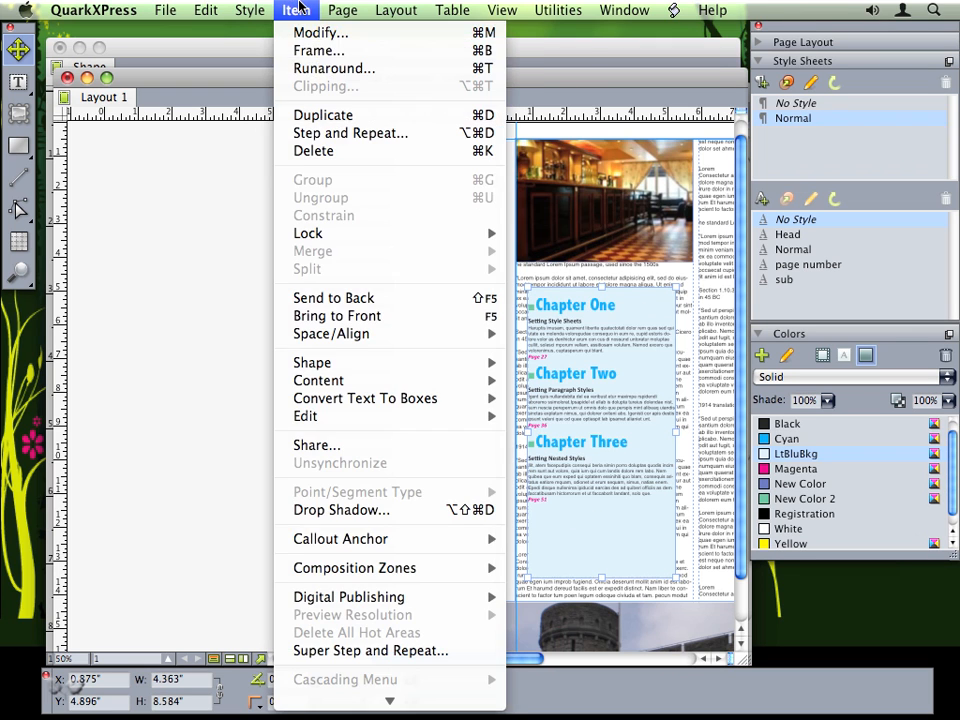
{"action": "left_click", "coordinate": [310, 68]}
{"action": "left_click_drag", "start_coordinate": [610, 301], "coordinate": [585, 328]}
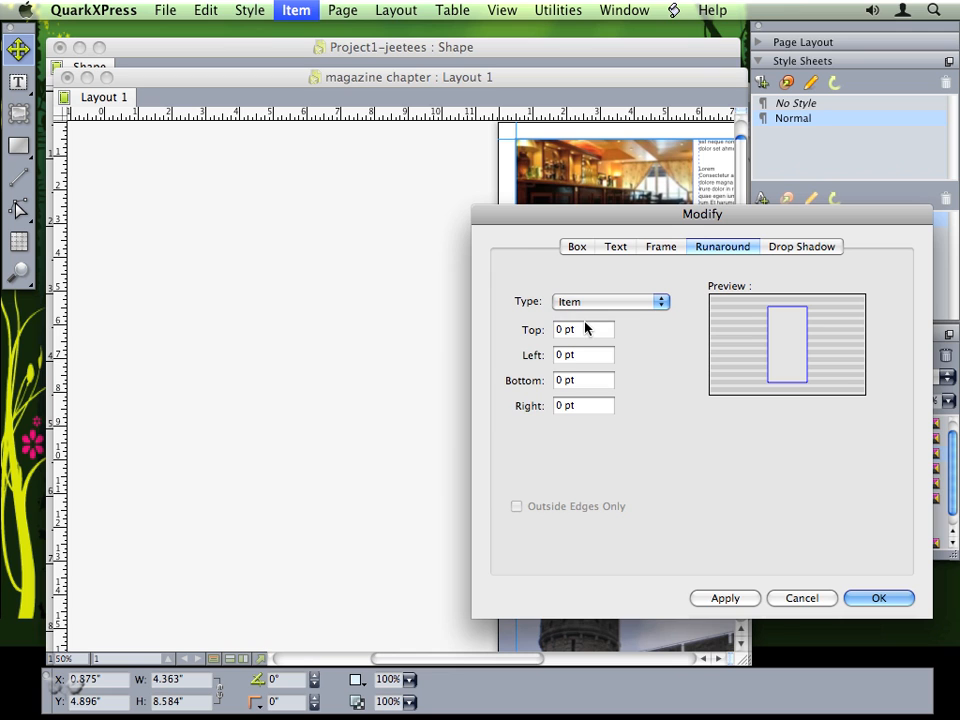
{"action": "left_click_drag", "start_coordinate": [545, 222], "coordinate": [125, 208]}
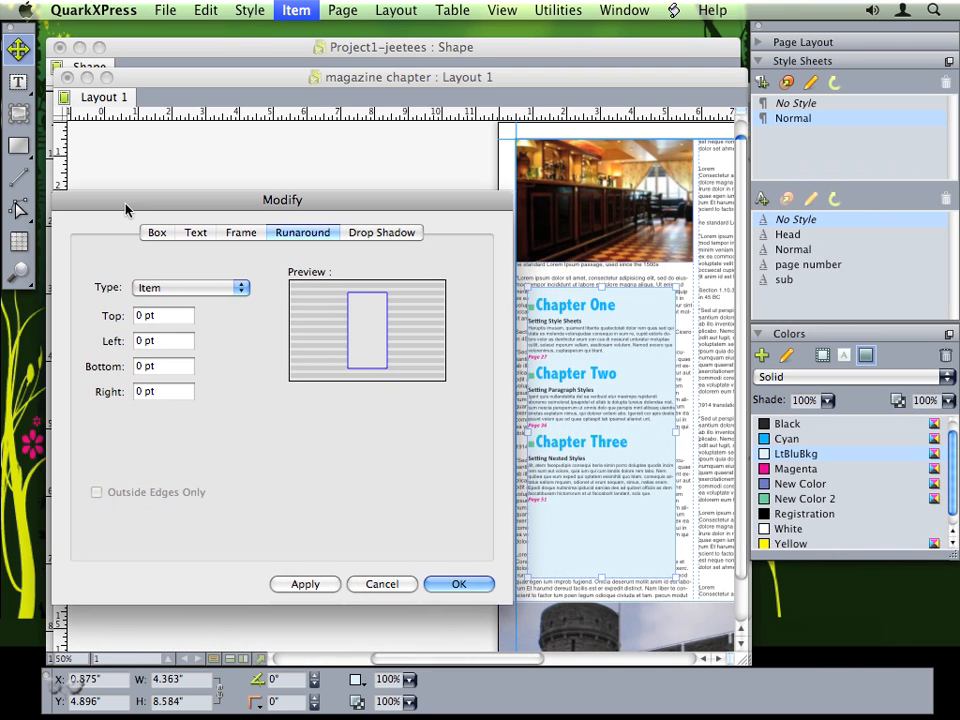
{"action": "double_click", "coordinate": [139, 315]}
{"action": "type", "text": "5"}
{"action": "key", "text": "Tab"}
{"action": "type", "text": "5"}
{"action": "key", "text": "Tab"}
{"action": "type", "text": "5"}
{"action": "key", "text": "Tab"}
{"action": "type", "text": "5"}
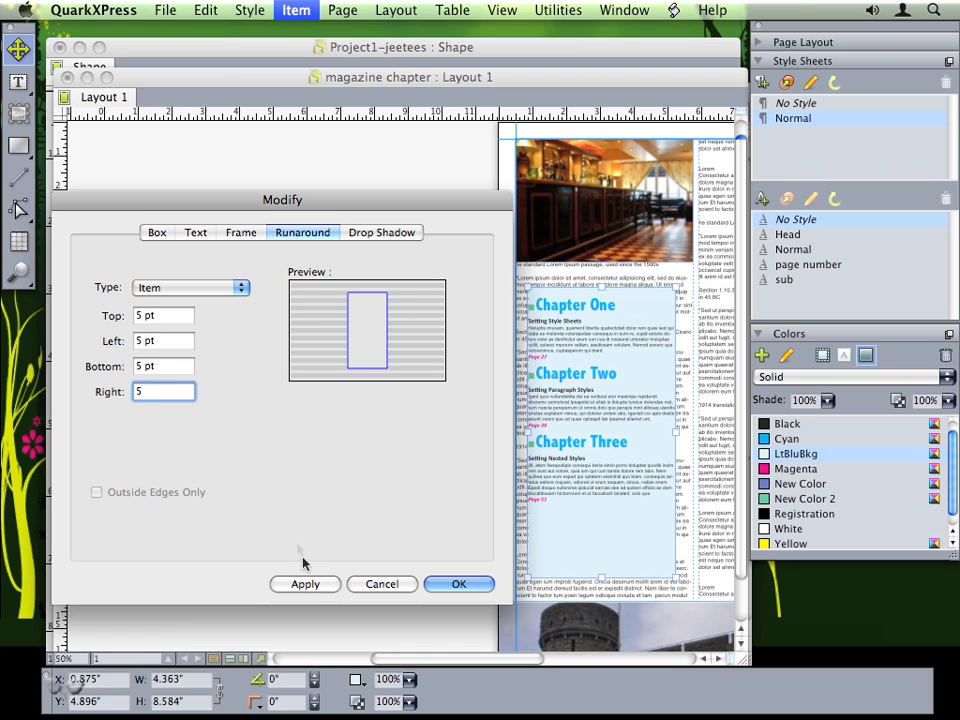
{"action": "left_click", "coordinate": [311, 584]}
{"action": "left_click", "coordinate": [452, 584]}
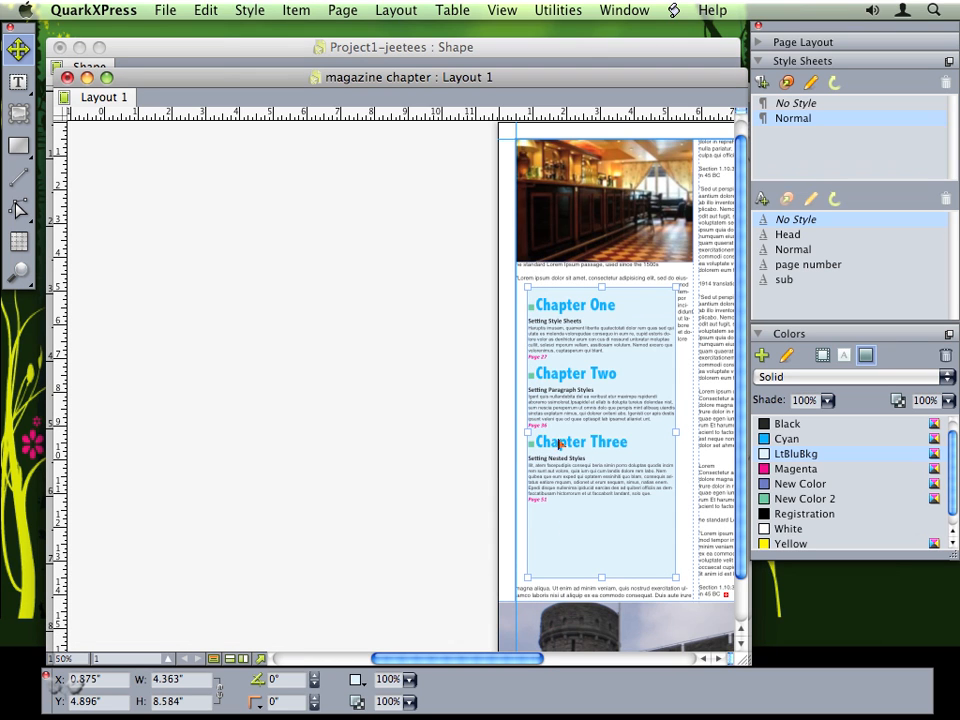
- Narrow the chapter box and make it 7.779" tall so Chapter Three and Page 51 fit
{"action": "left_click_drag", "start_coordinate": [676, 432], "coordinate": [634, 432]}
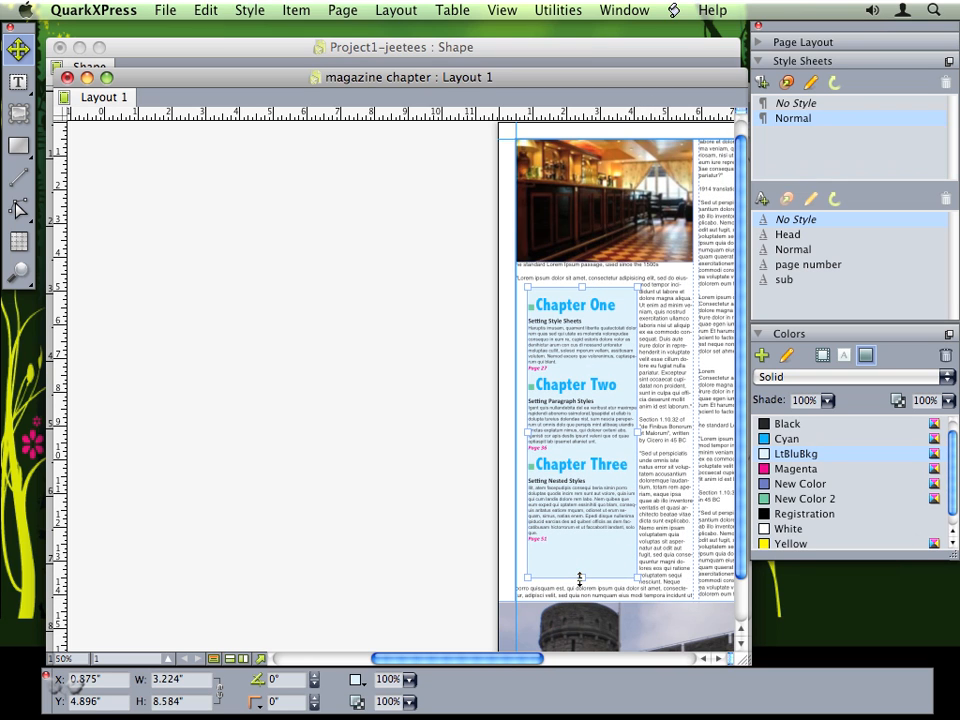
{"action": "left_click_drag", "start_coordinate": [583, 578], "coordinate": [575, 523]}
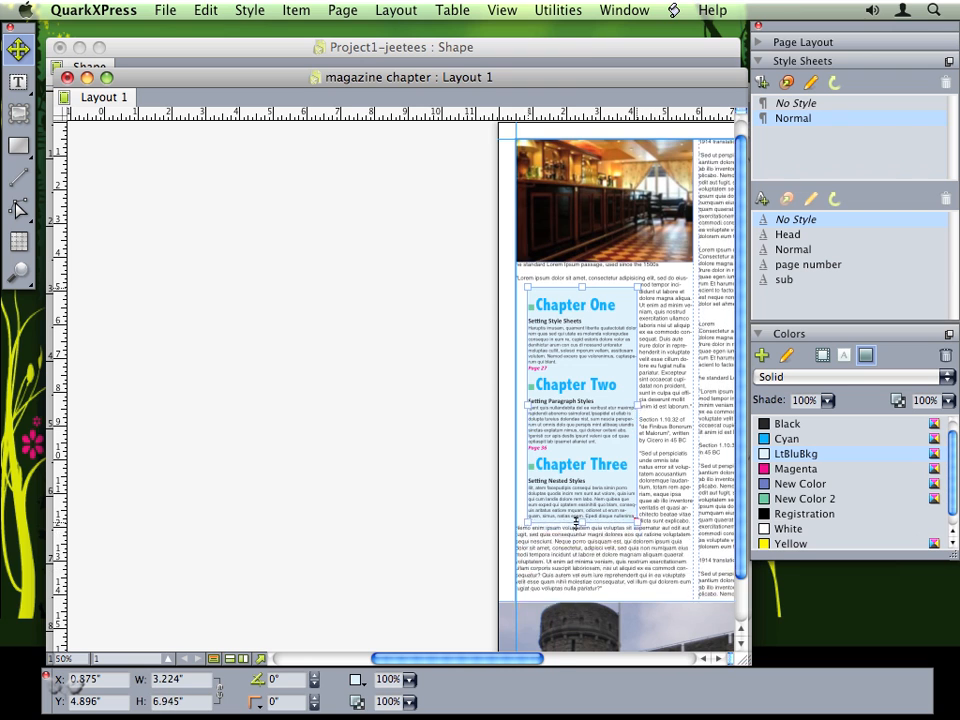
{"action": "key", "text": "super+equal"}
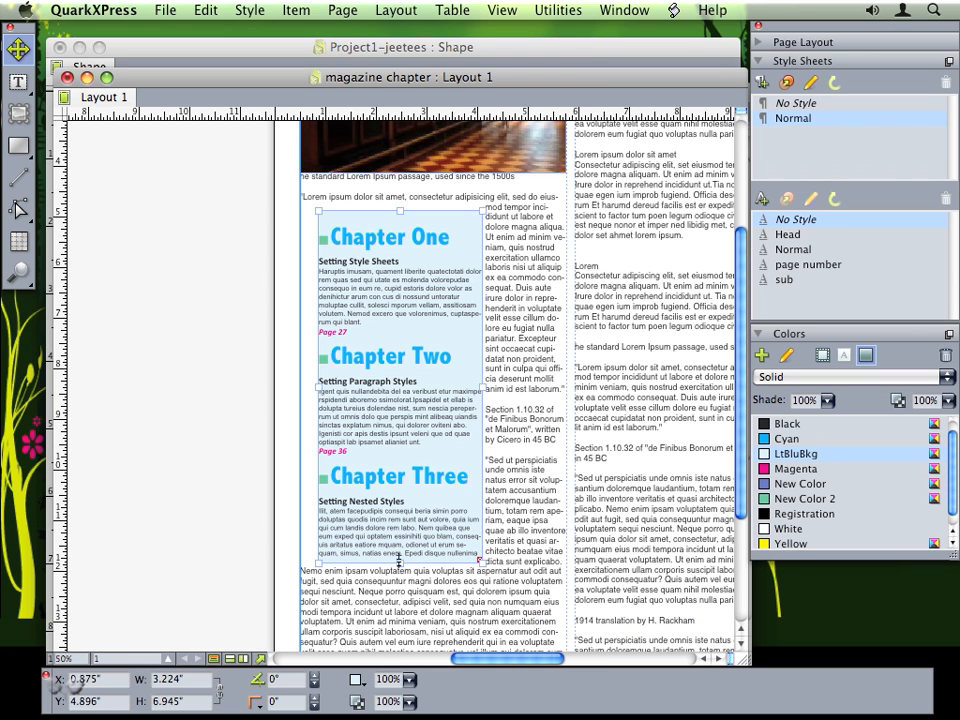
{"action": "left_click_drag", "start_coordinate": [402, 563], "coordinate": [399, 605]}
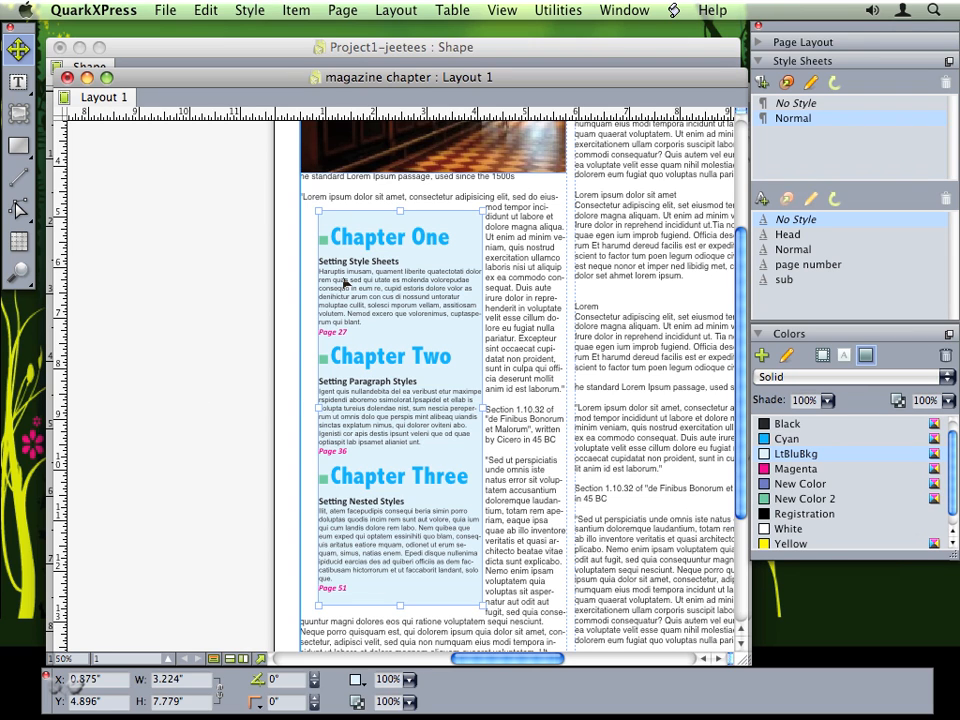
- Give the contents box multiple text insets of 5 pt on top, left, bottom and right
{"action": "left_click", "coordinate": [296, 10]}
{"action": "left_click", "coordinate": [305, 31]}
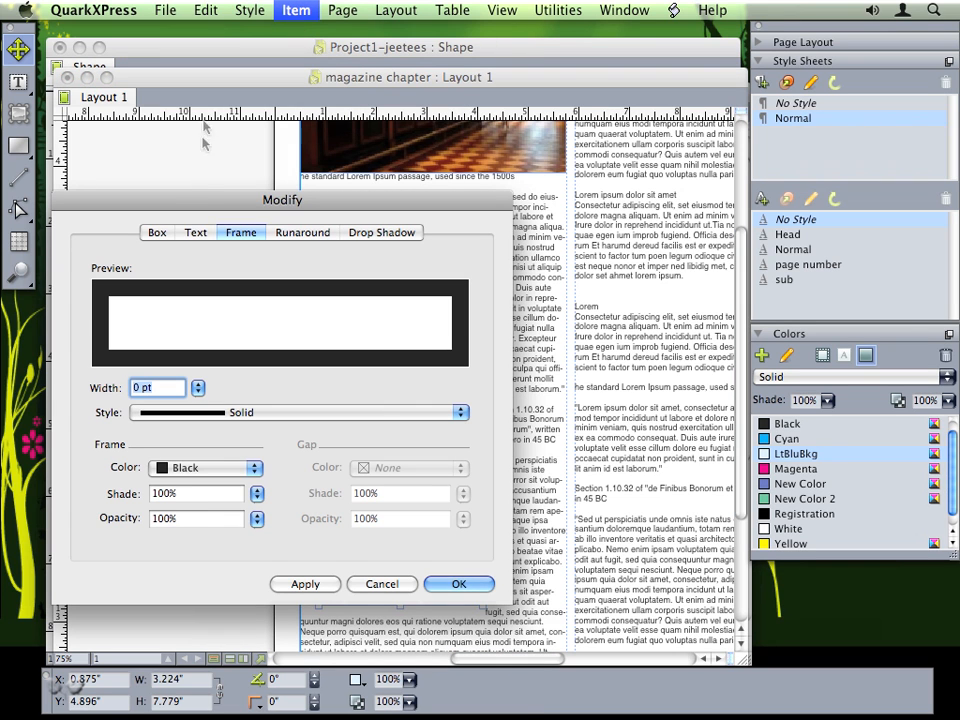
{"action": "left_click", "coordinate": [195, 232]}
{"action": "left_click_drag", "start_coordinate": [157, 203], "coordinate": [544, 199]}
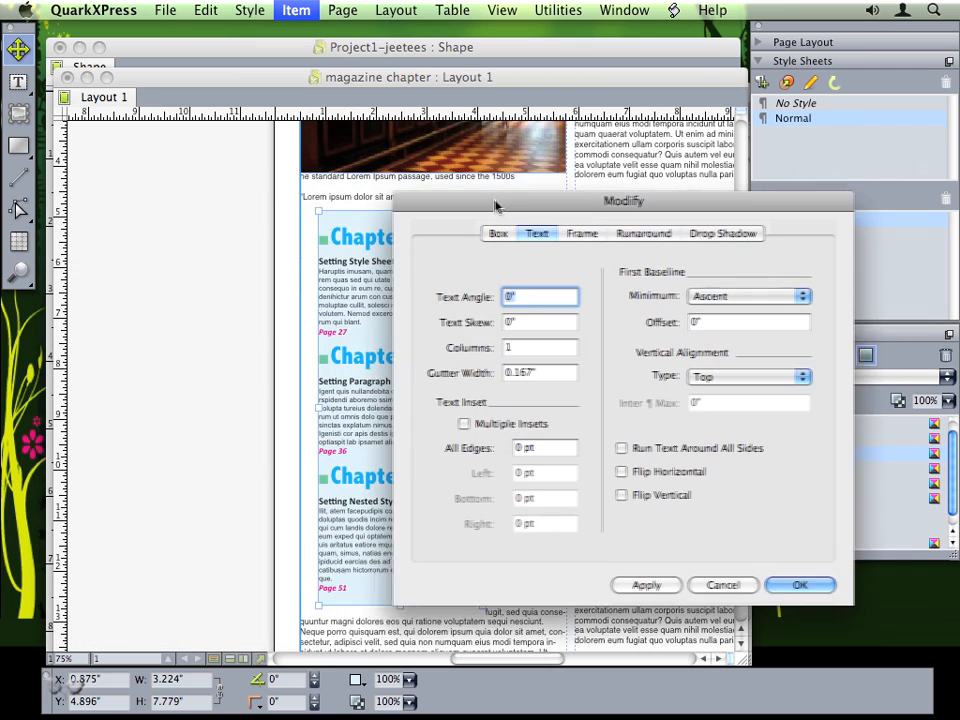
{"action": "left_click", "coordinate": [515, 418]}
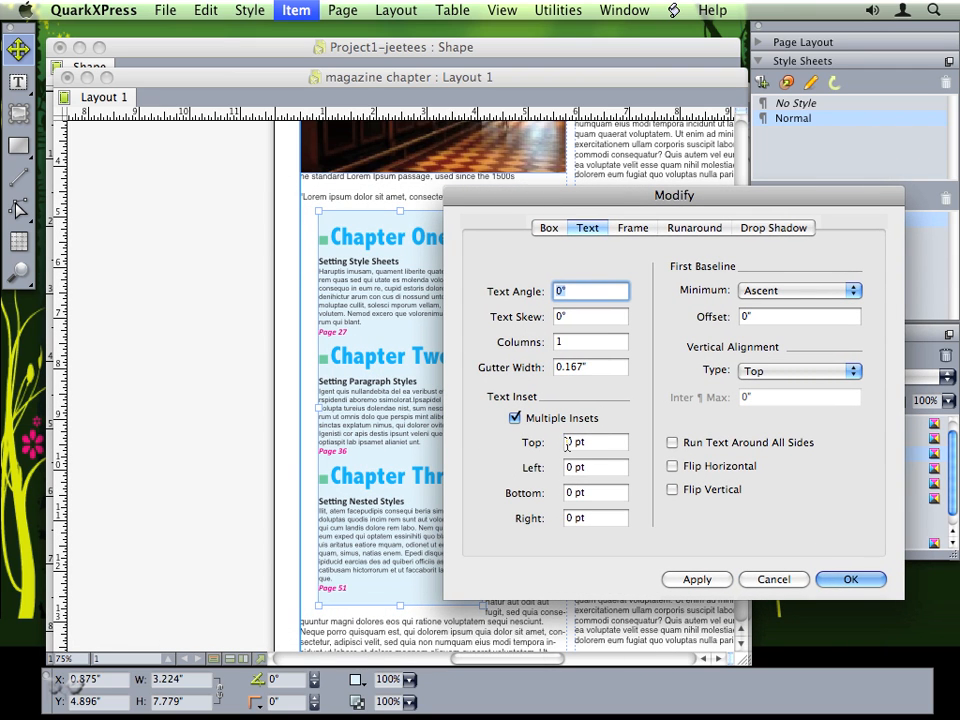
{"action": "left_click", "coordinate": [551, 444]}
{"action": "type", "text": "5"}
{"action": "key", "text": "Tab"}
{"action": "type", "text": "5"}
{"action": "key", "text": "Tab"}
{"action": "type", "text": "5"}
{"action": "key", "text": "Tab"}
{"action": "type", "text": "5"}
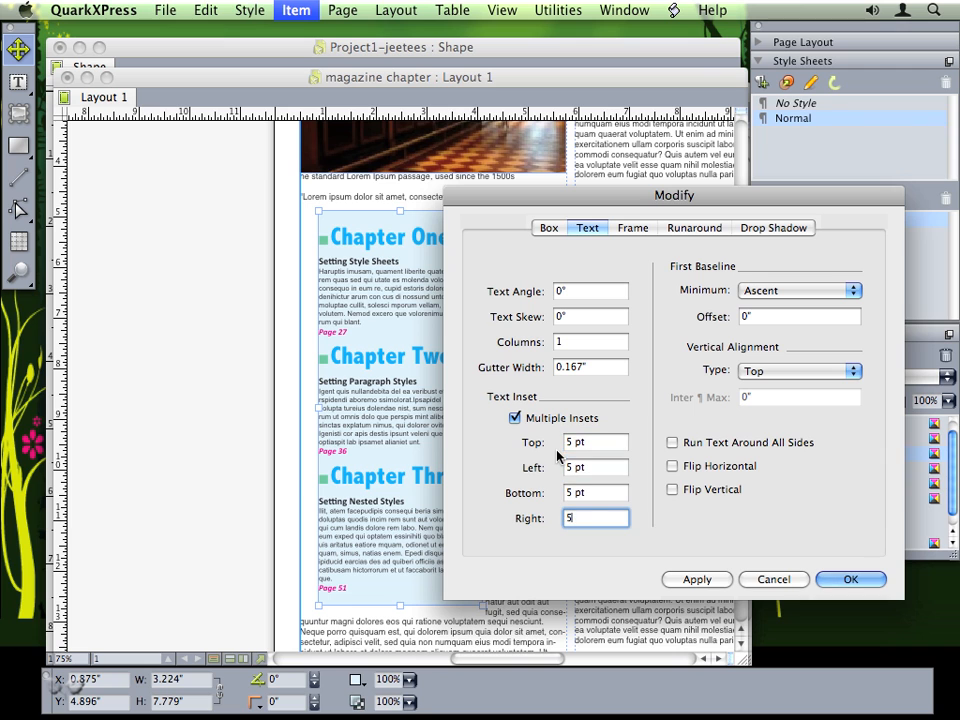
{"action": "left_click", "coordinate": [690, 578]}
{"action": "left_click", "coordinate": [850, 579]}
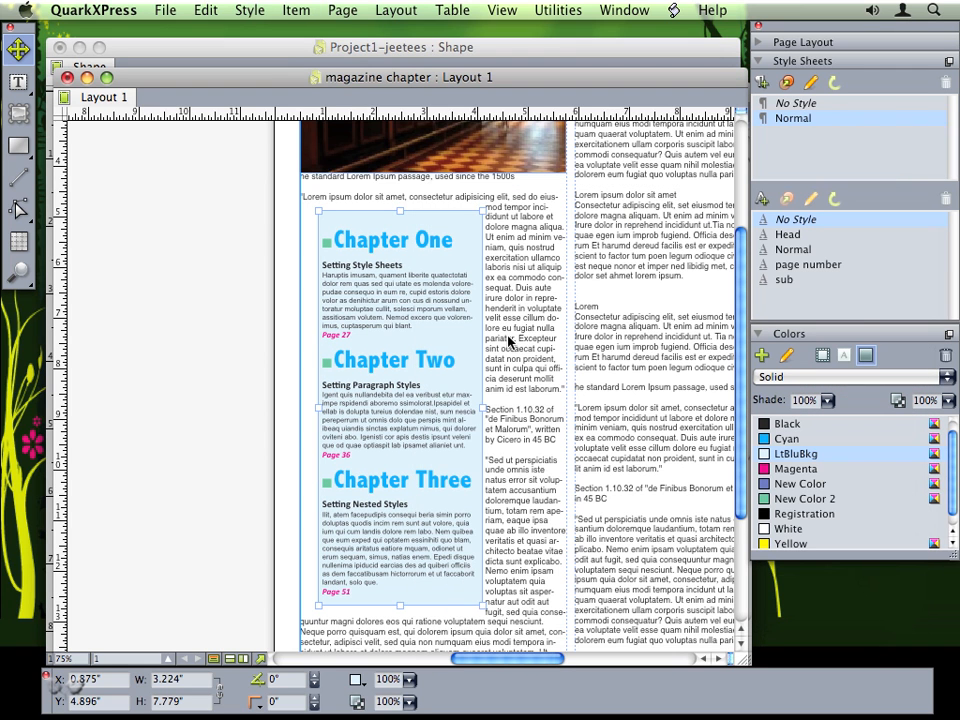
{"action": "left_click", "coordinate": [556, 10]}
- Reshape the light blue contents box into a rounded-corner rectangle with reduced curvature in ShapeMaker
{"action": "left_click", "coordinate": [555, 576]}
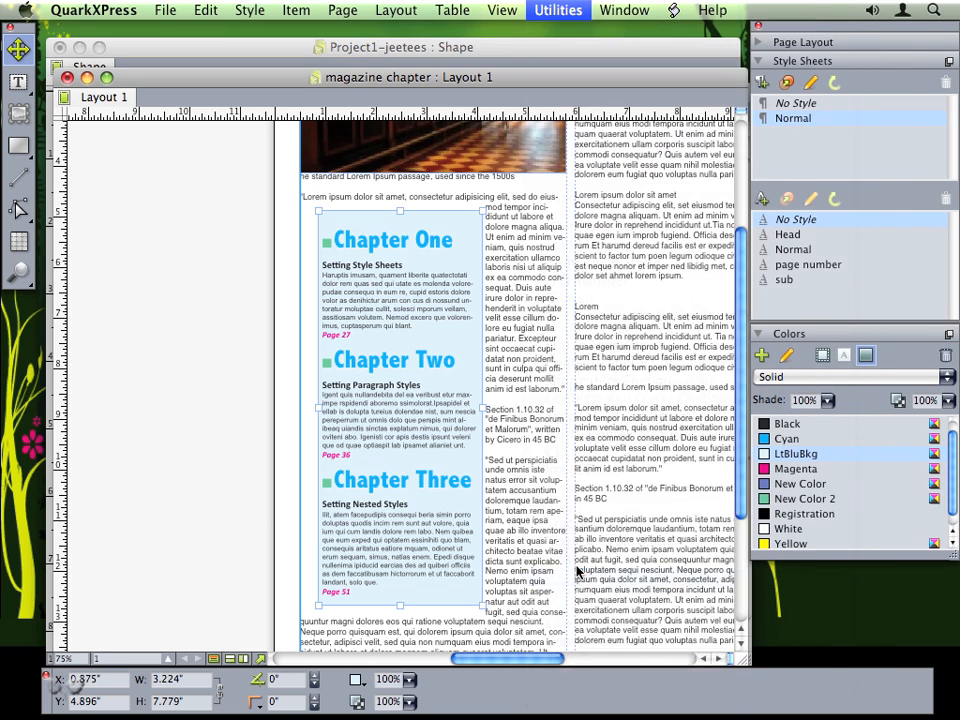
{"action": "left_click_drag", "start_coordinate": [313, 257], "coordinate": [540, 222]}
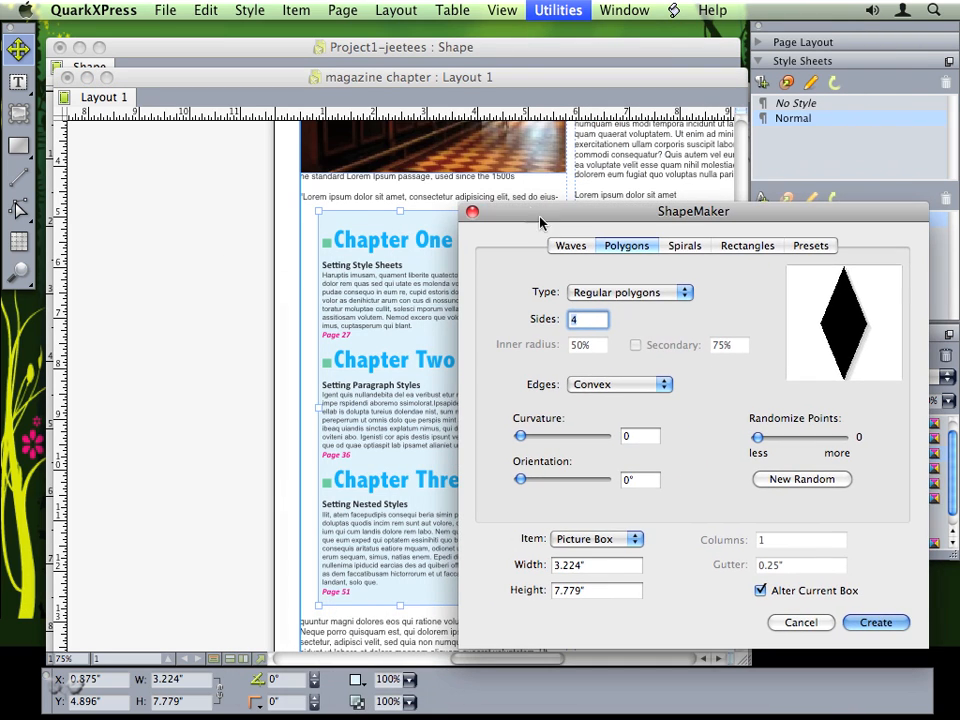
{"action": "left_click", "coordinate": [747, 245]}
{"action": "left_click", "coordinate": [575, 317]}
{"action": "left_click", "coordinate": [570, 332]}
{"action": "left_click_drag", "start_coordinate": [542, 476], "coordinate": [535, 477]}
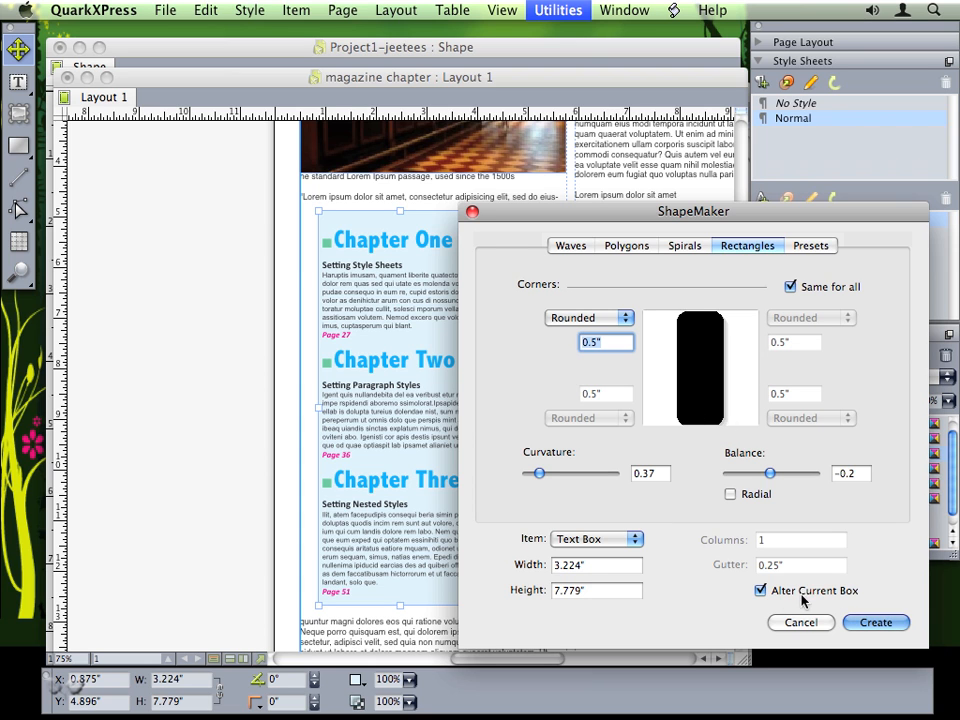
{"action": "left_click", "coordinate": [879, 626]}
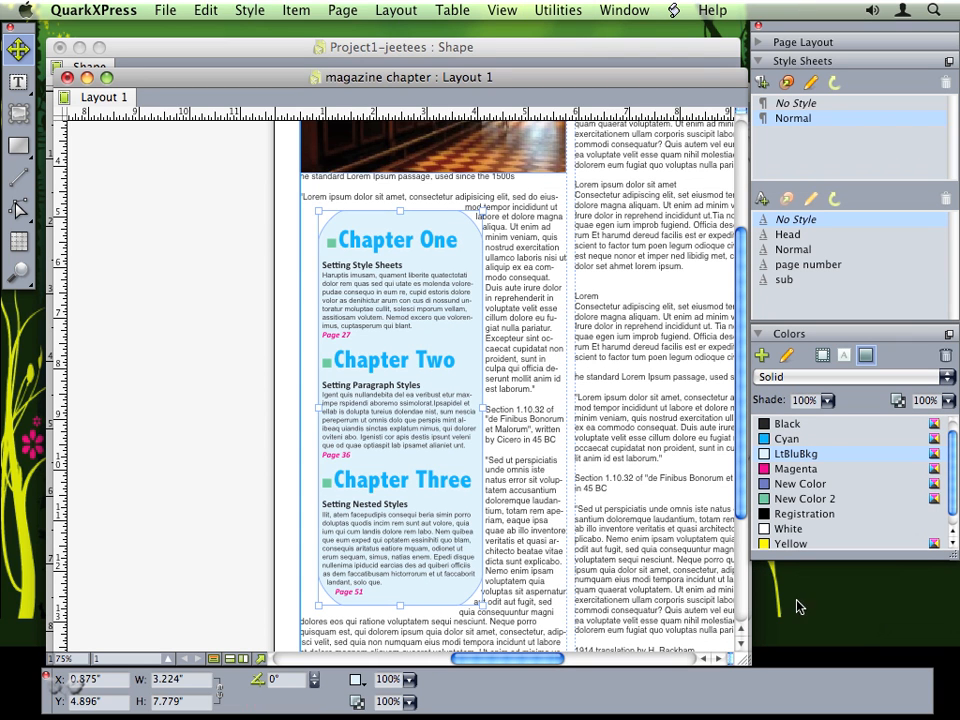
{"action": "left_click", "coordinate": [285, 428]}
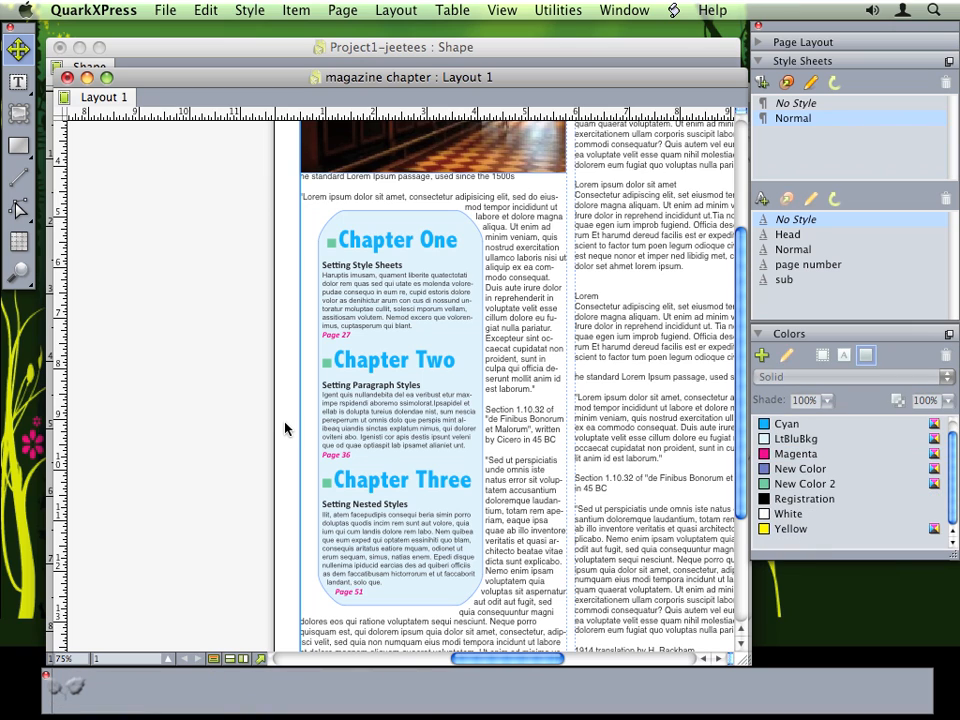